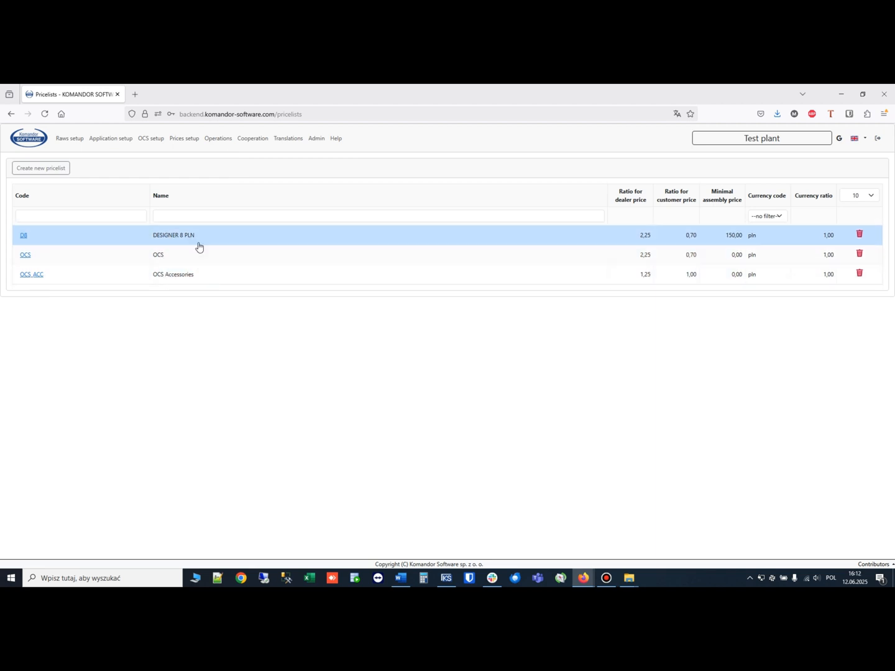
# Start a new pricelist with the code "Test" and the name "TEST DESIGNER 8"
pyautogui.click(54, 169)
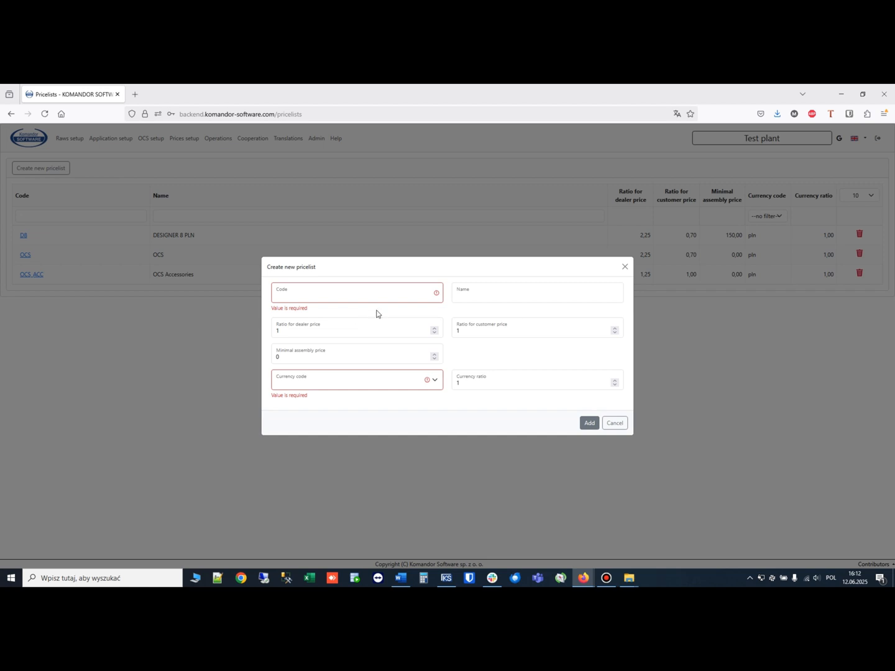
pyautogui.click(361, 293)
pyautogui.write('Test')
pyautogui.press('Tab')
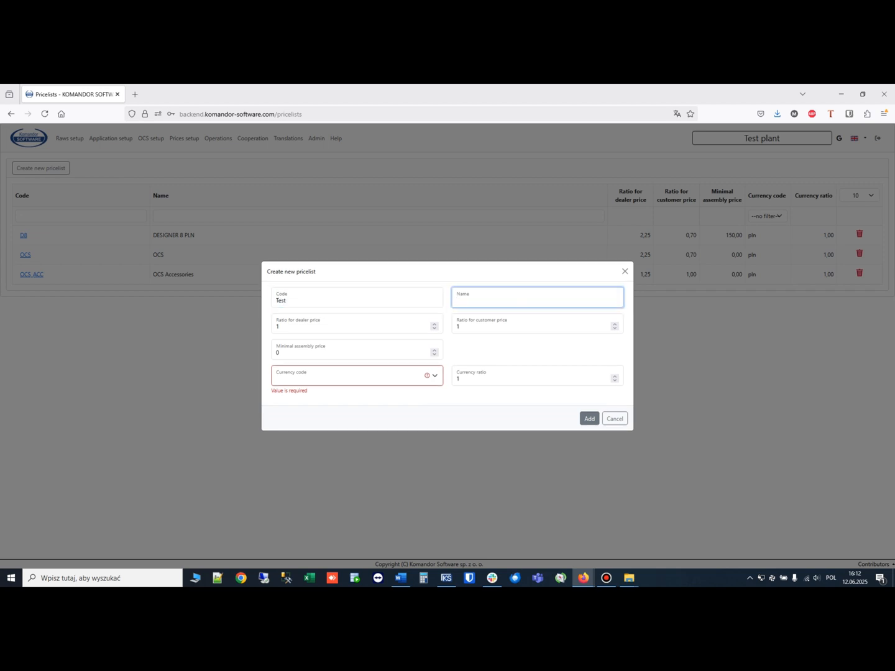
pyautogui.write('TEST DESIGNER 8')
pyautogui.click(528, 300)
pyautogui.tripleClick(531, 299)
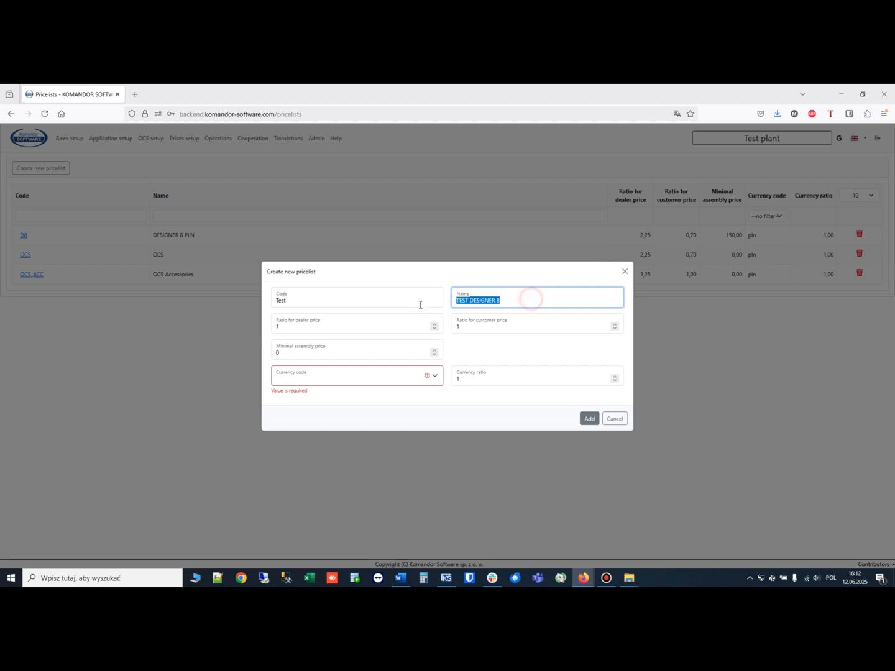
pyautogui.click(339, 302)
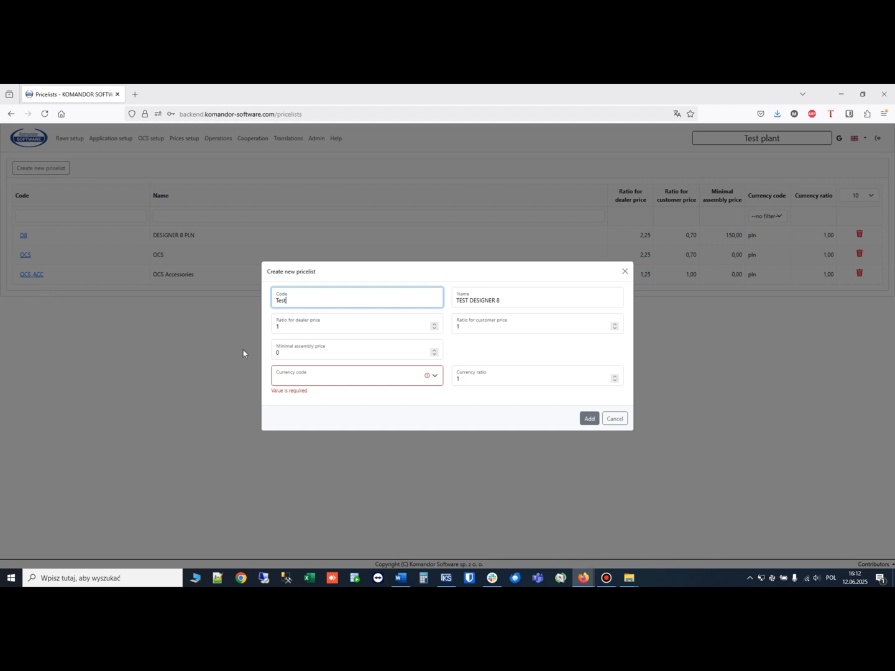
# Set the new pricelist's minimal assembly price to 250, leaving both price ratios at their default of 1
pyautogui.click(365, 329)
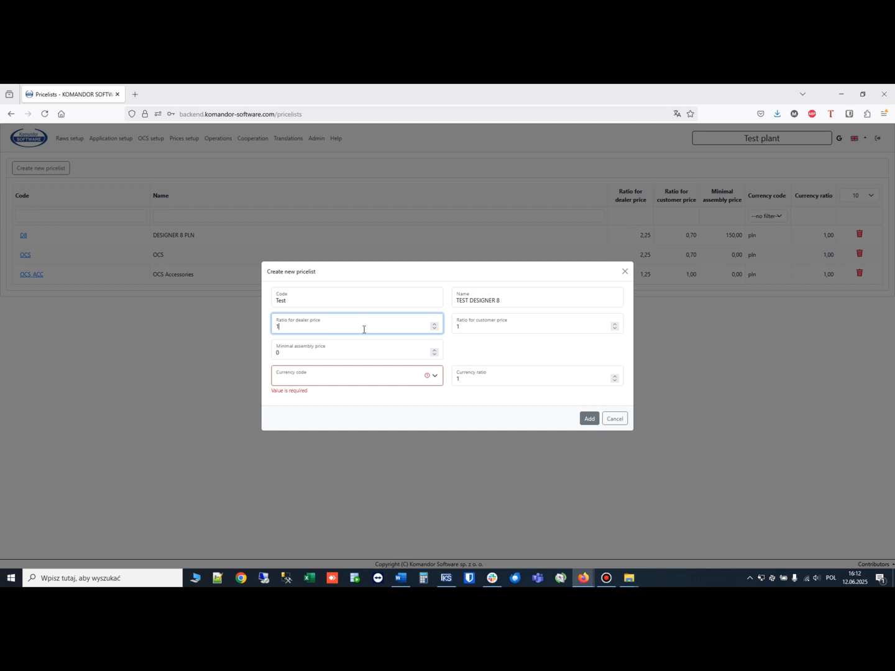
pyautogui.click(490, 323)
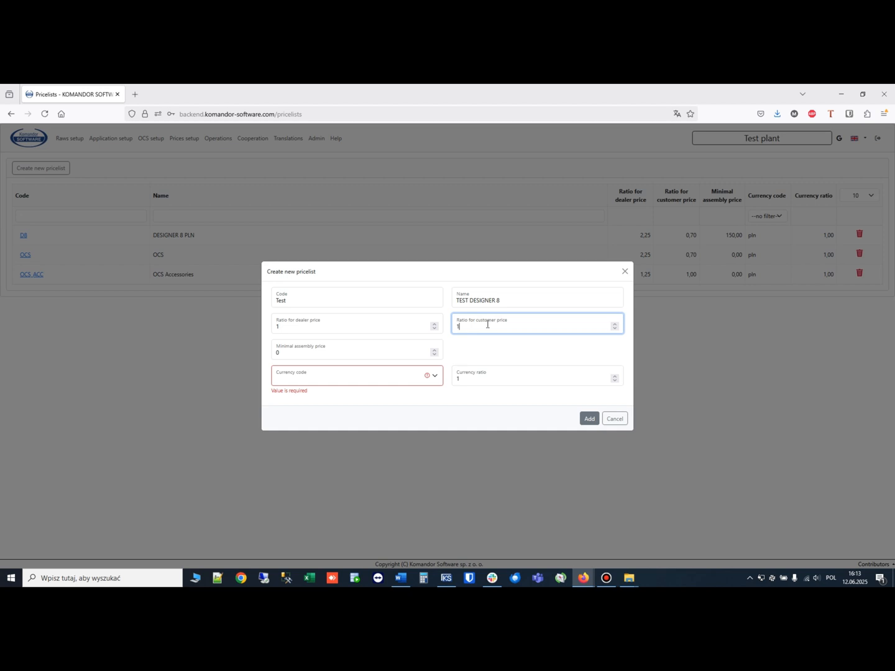
pyautogui.click(340, 355)
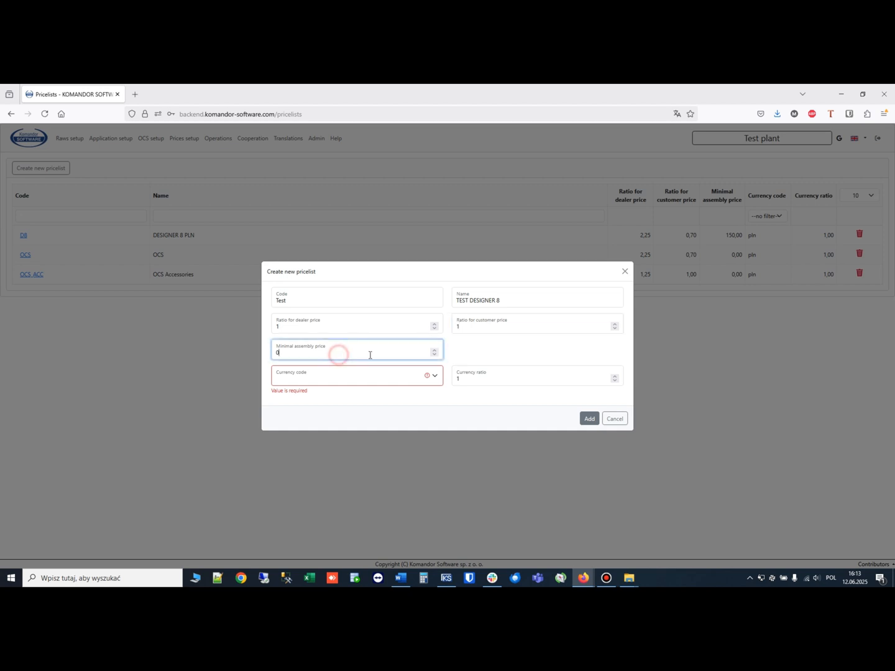
pyautogui.doubleClick(311, 352)
pyautogui.write('250')
pyautogui.doubleClick(328, 353)
pyautogui.click(392, 359)
# Choose pln as the currency, keep the currency ratio at 1, and add the new pricelist
pyautogui.click(371, 380)
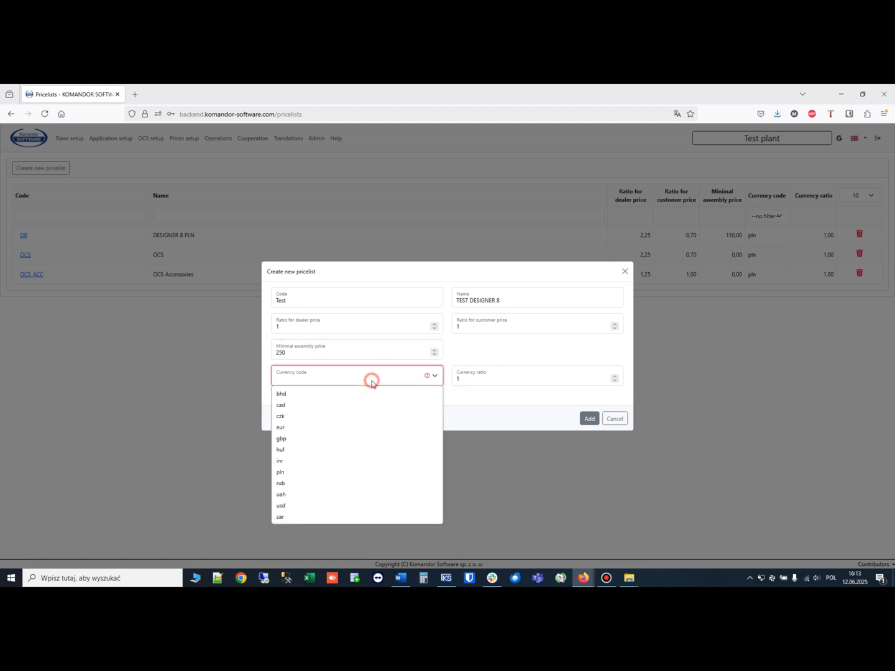
pyautogui.click(299, 472)
pyautogui.click(499, 381)
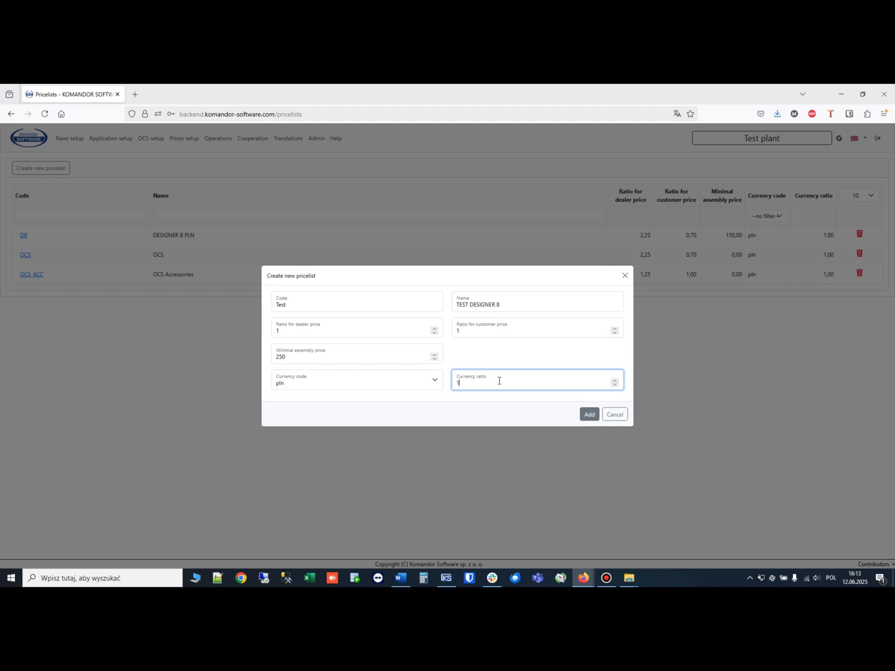
pyautogui.click(594, 417)
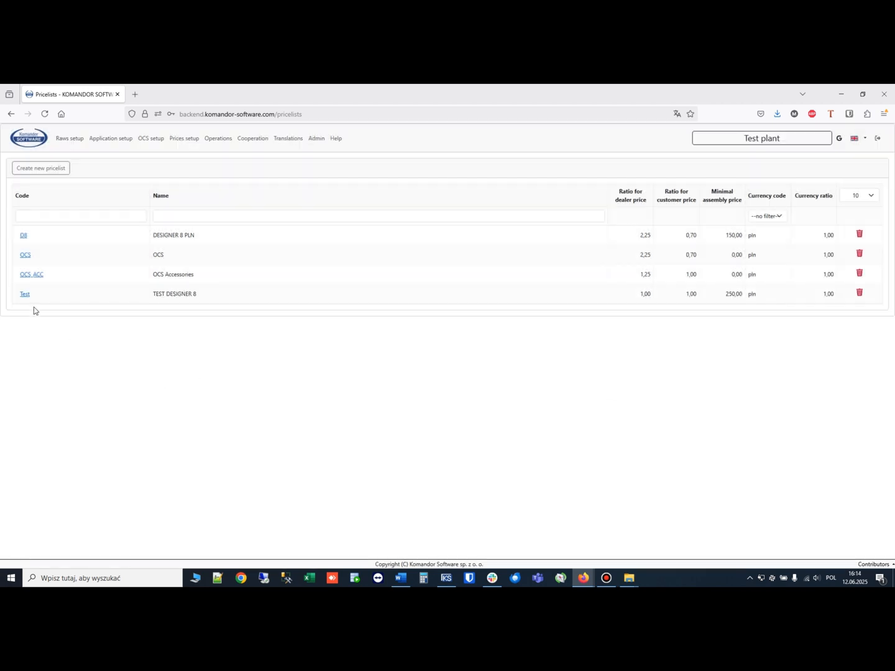
# Open the Test pricelist and import the ratios from the pricelist "D8 - DESIGNER 8 PLN"
pyautogui.click(26, 295)
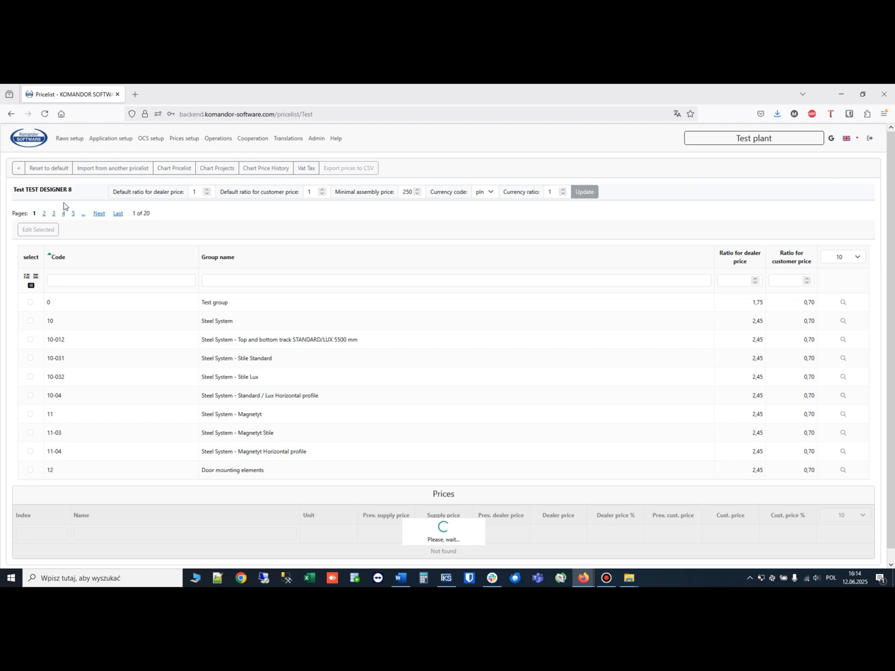
pyautogui.click(87, 172)
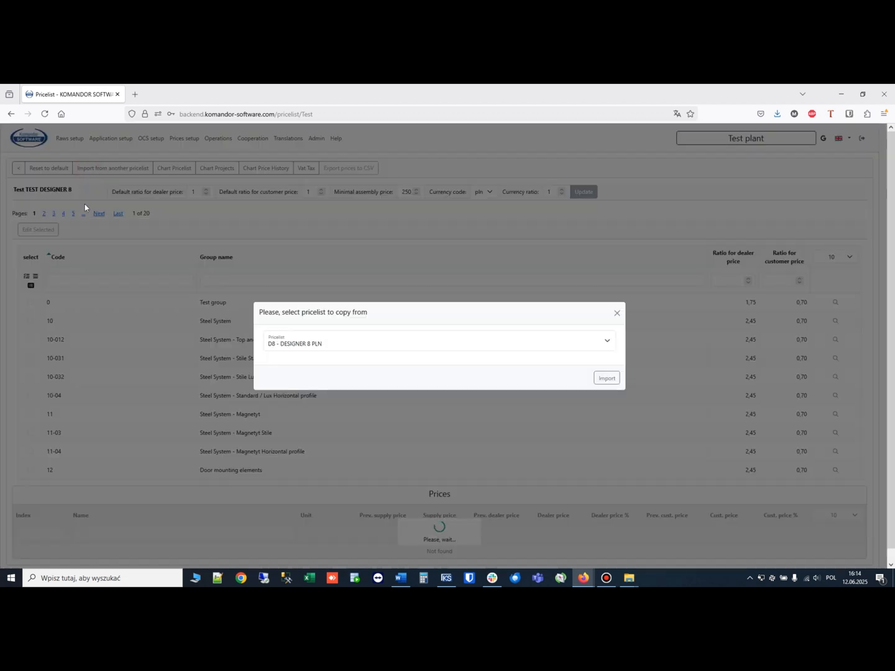
pyautogui.click(330, 343)
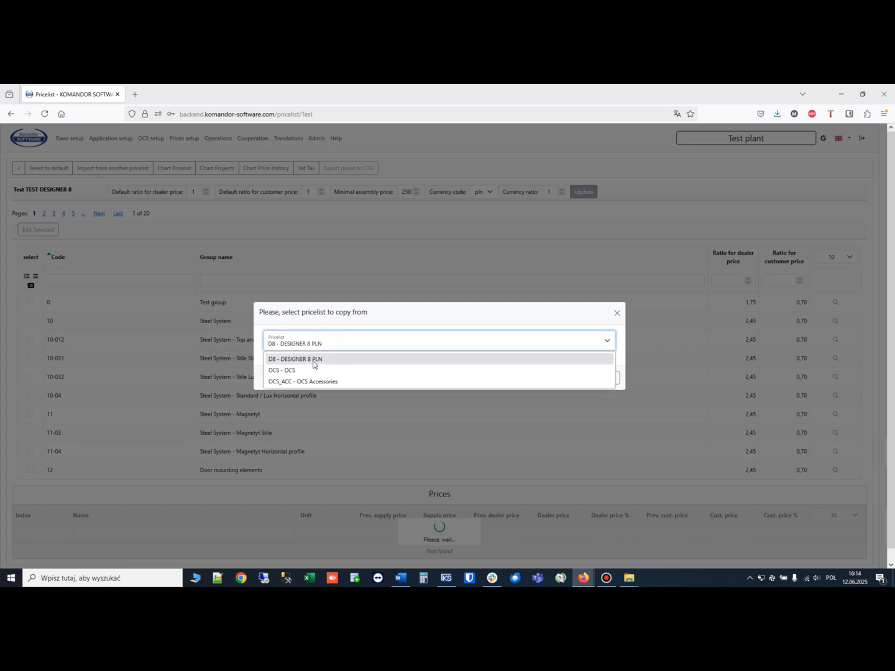
pyautogui.click(314, 359)
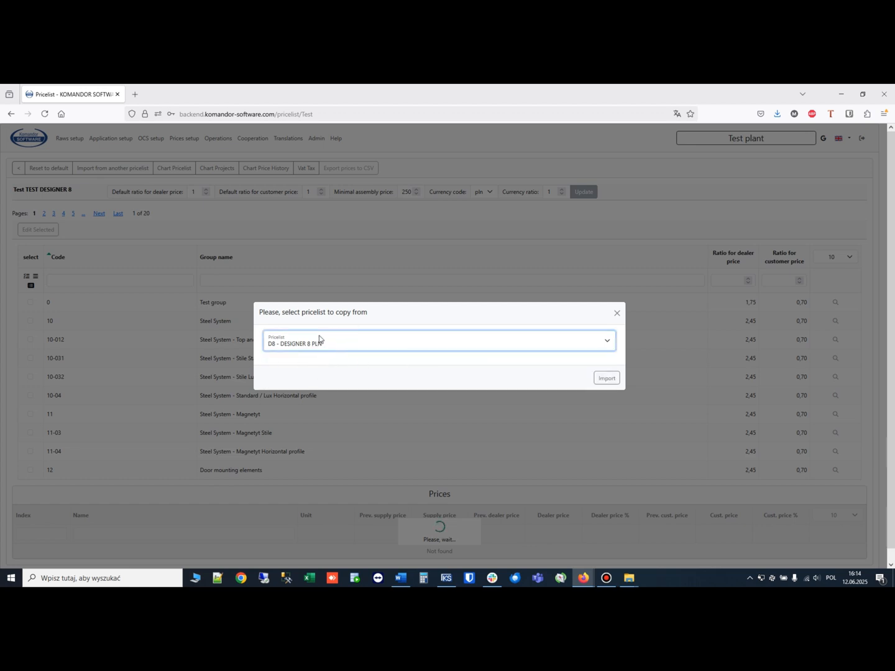
pyautogui.click(607, 380)
pyautogui.click(477, 366)
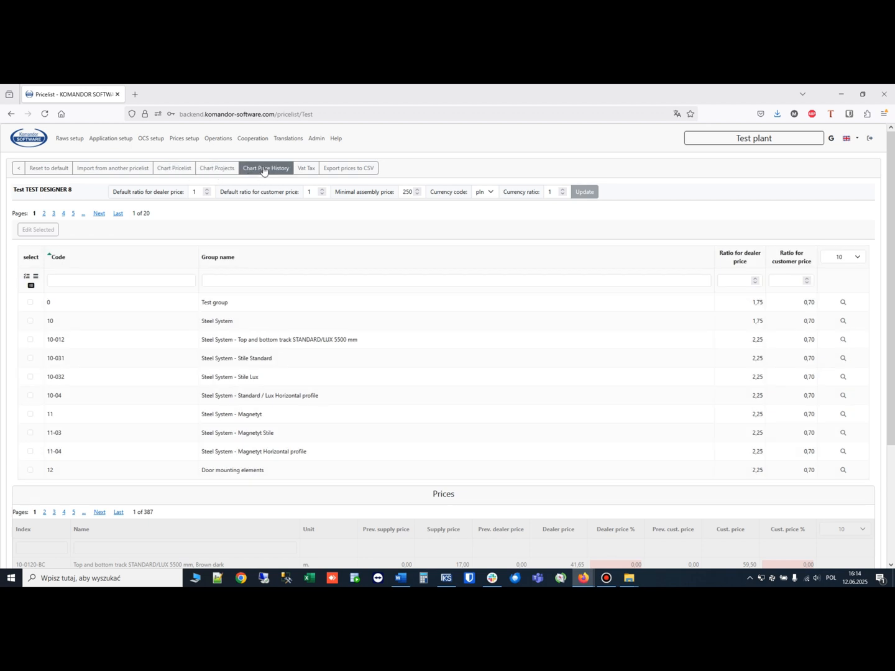
# Enable the VAT rates _0, _8 and _23 for the pricelist and close the VAT list
pyautogui.click(306, 169)
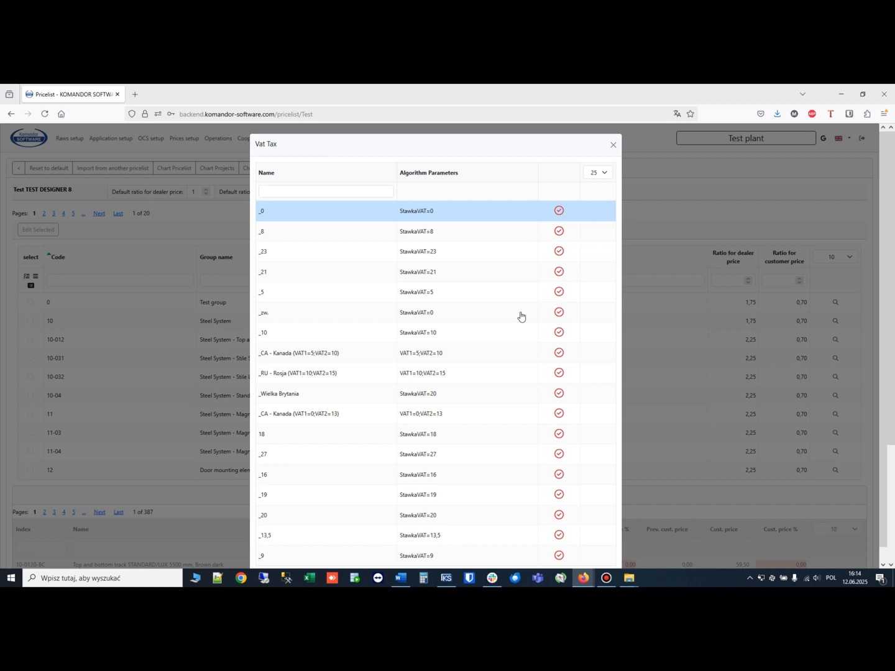
pyautogui.click(559, 211)
pyautogui.click(559, 232)
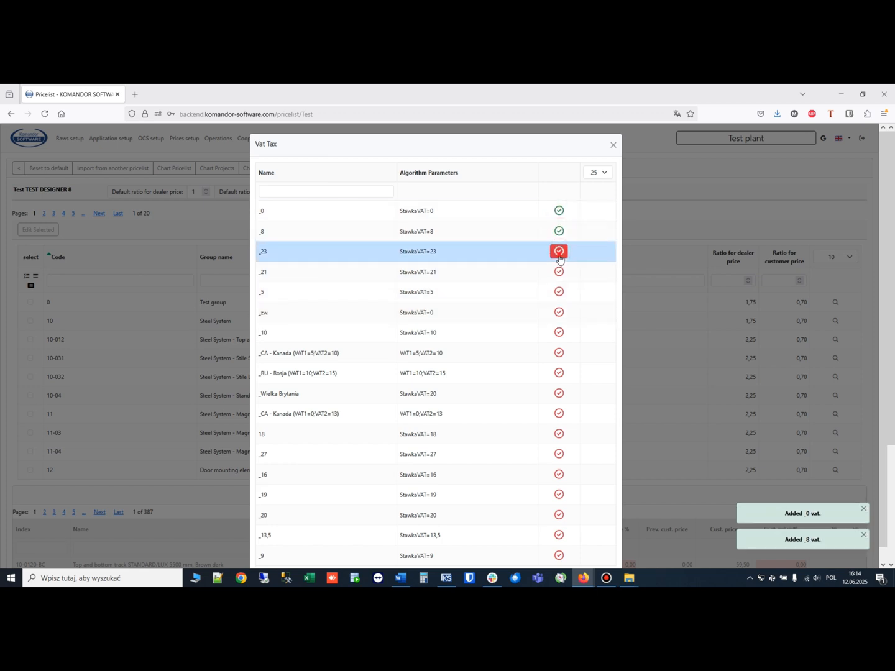
pyautogui.click(559, 259)
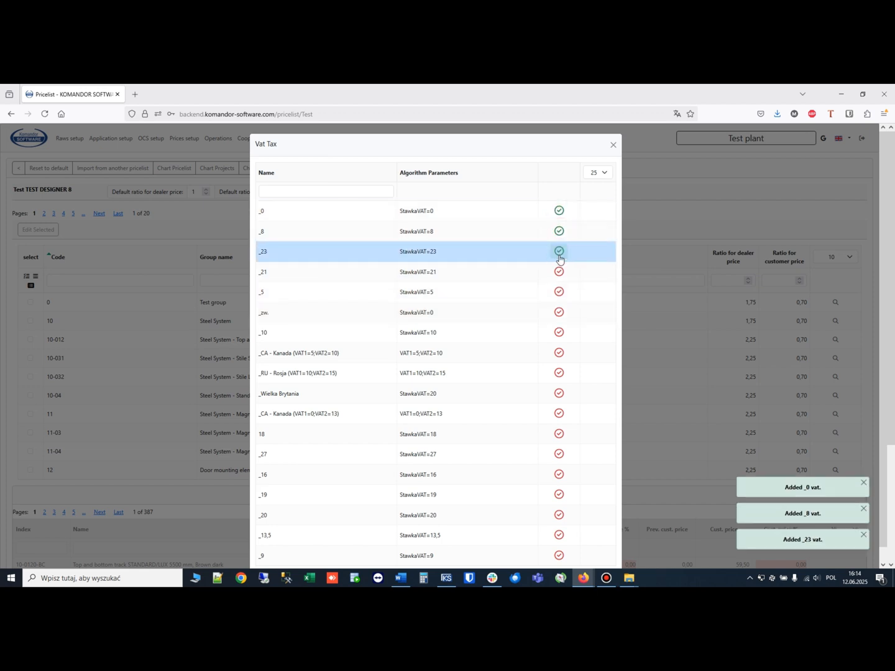
pyautogui.click(612, 147)
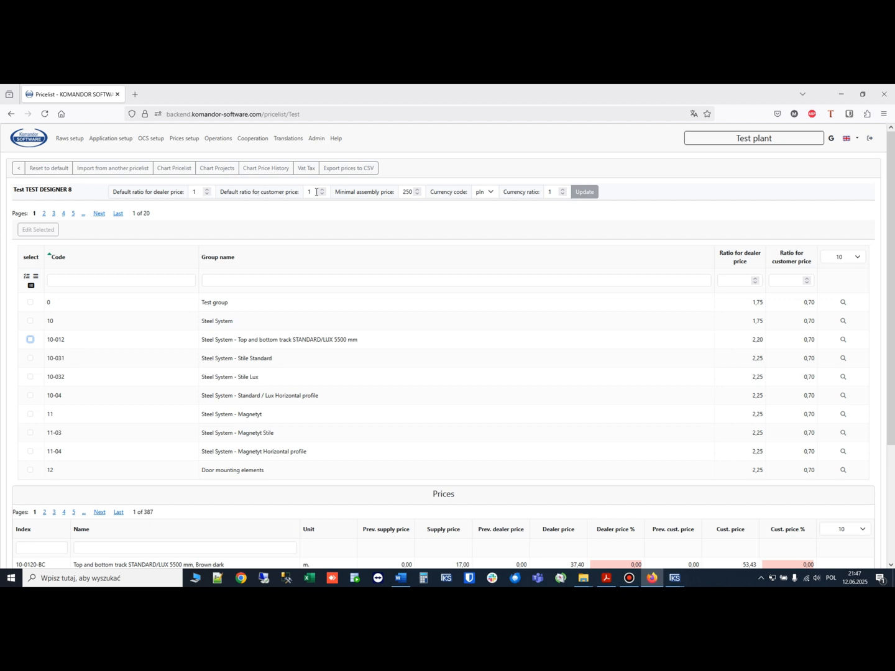
# Set the pricelist's minimal assembly price to 200 and update the pricelist
pyautogui.click(402, 193)
pyautogui.doubleClick(404, 193)
pyautogui.write('200')
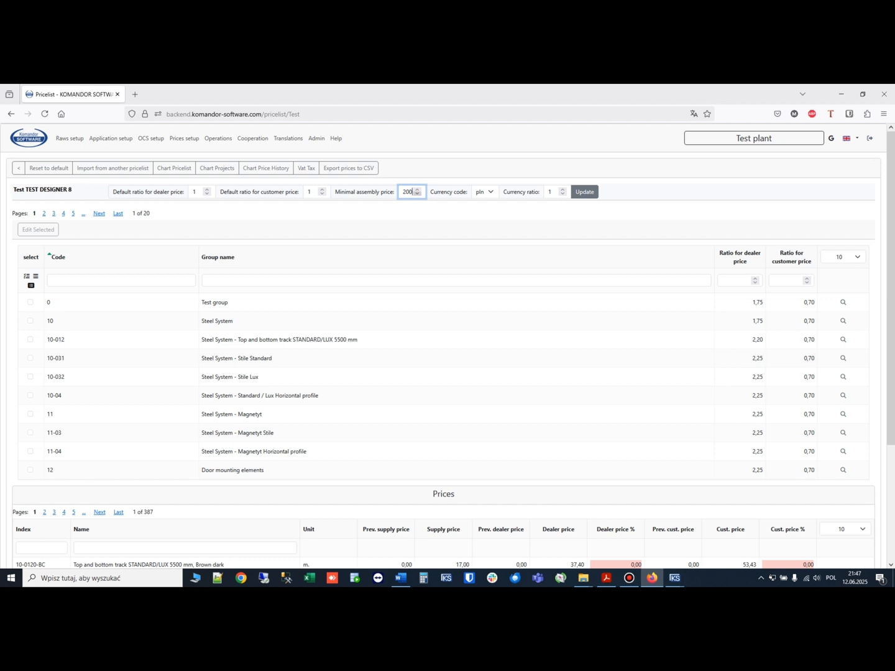
pyautogui.click(585, 195)
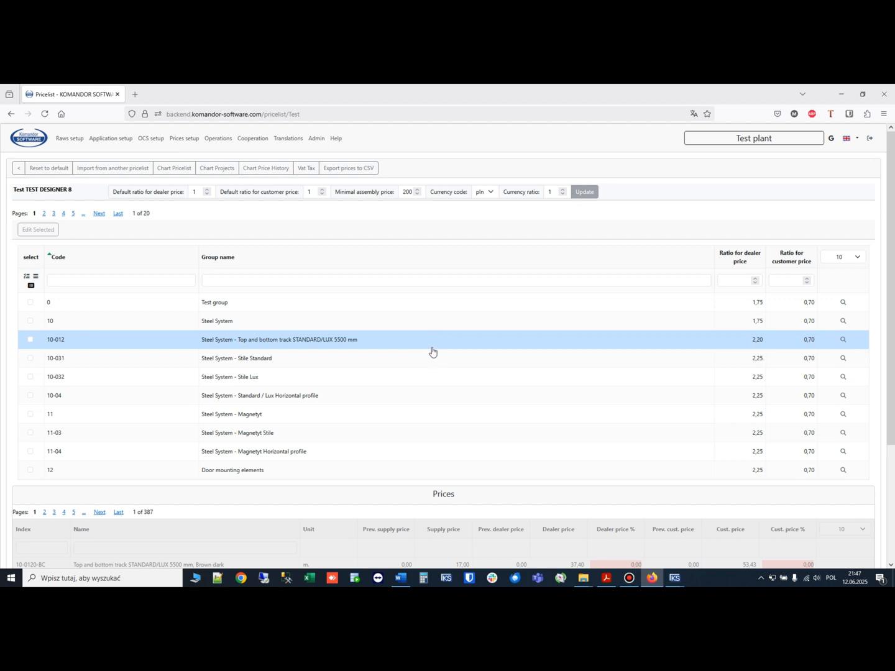
# For group 10-012, enable updating of both the dealer and customer ratios, set the dealer price ratio to 2.25, and save
pyautogui.doubleClick(752, 340)
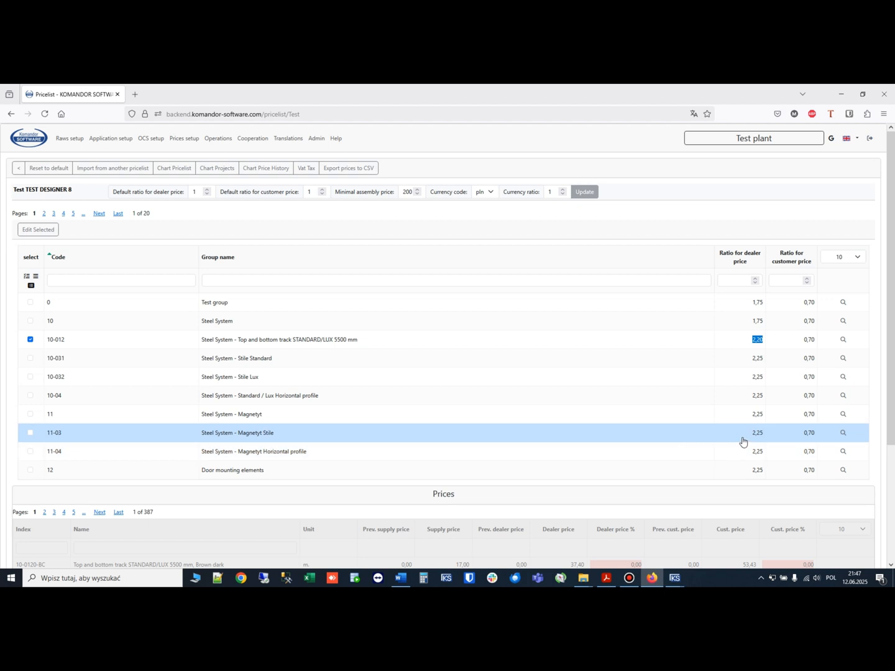
pyautogui.doubleClick(803, 341)
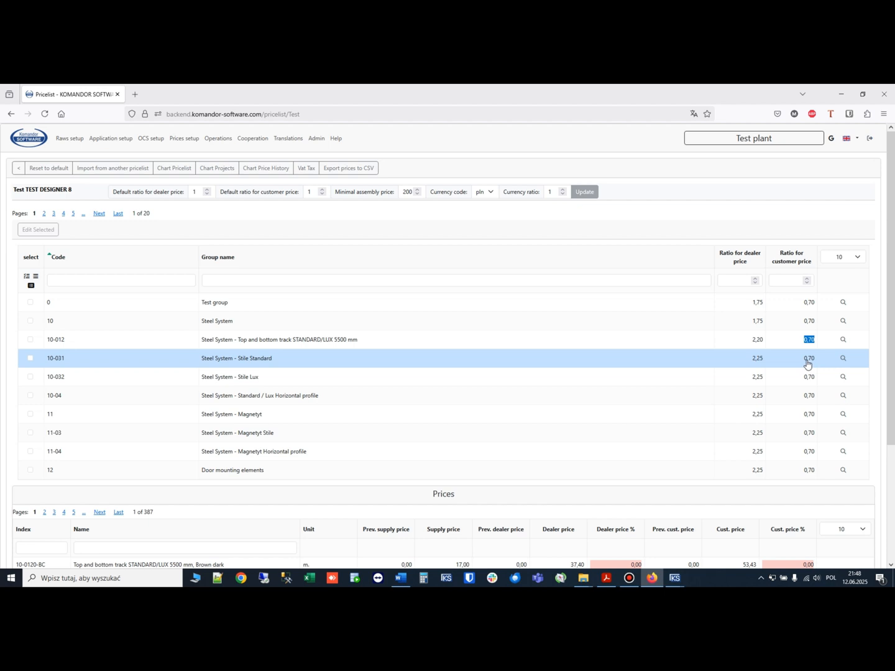
pyautogui.click(254, 341)
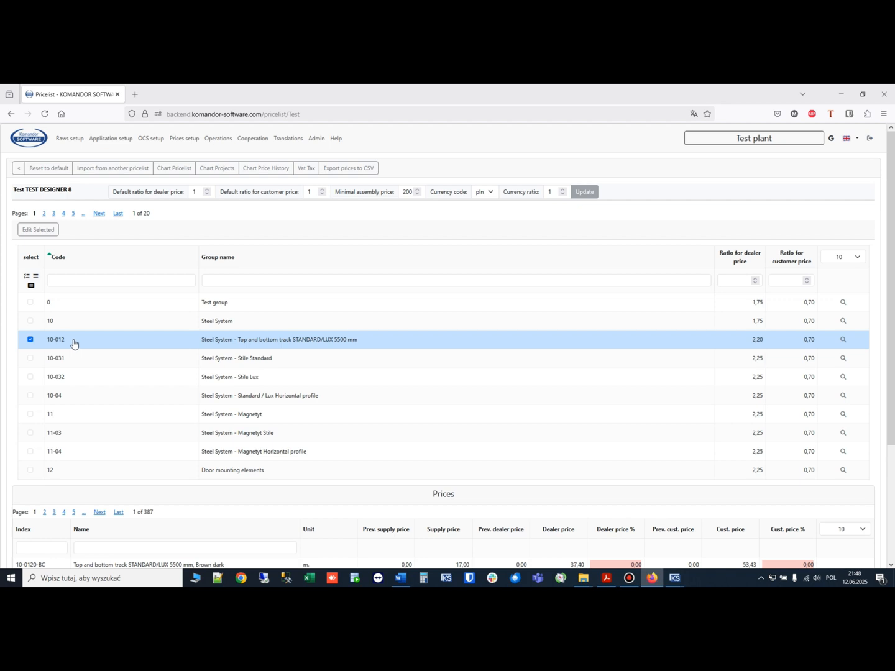
pyautogui.click(36, 232)
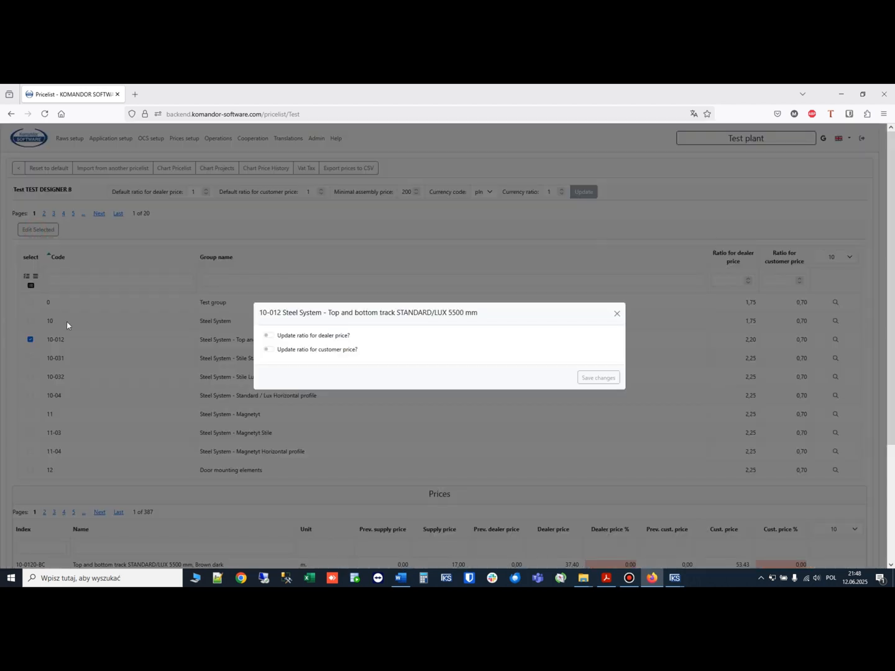
pyautogui.click(269, 336)
pyautogui.click(269, 350)
pyautogui.click(467, 338)
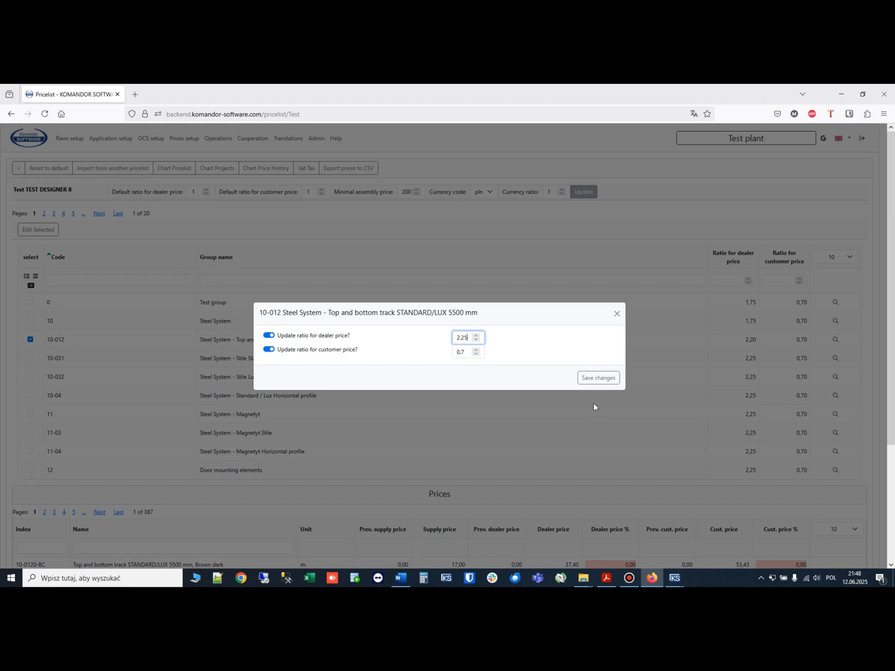
pyautogui.write('5')
pyautogui.click(595, 374)
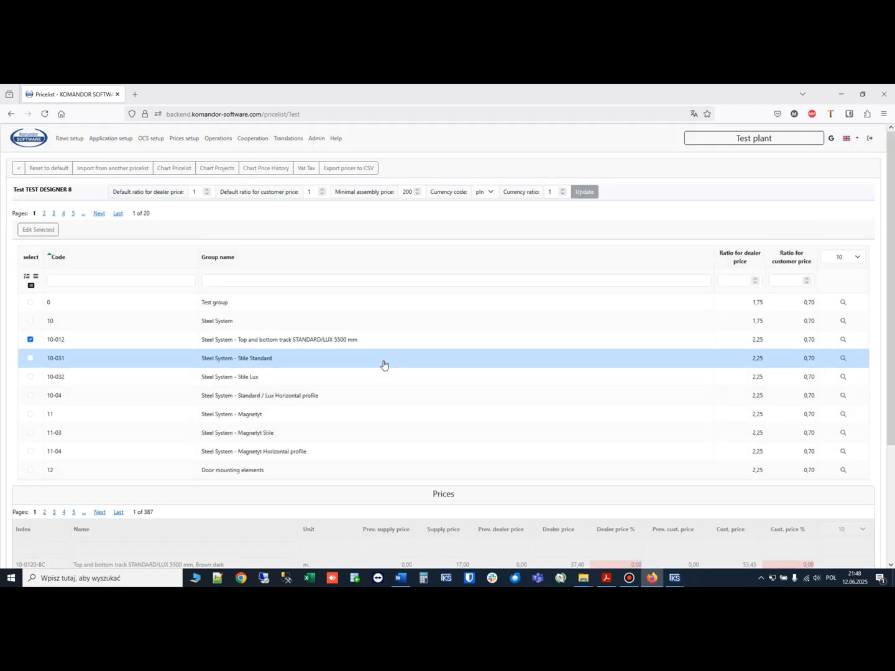
# Filter the groups by the name "Laminated" and list 50 per page to review the matching groups
pyautogui.click(286, 279)
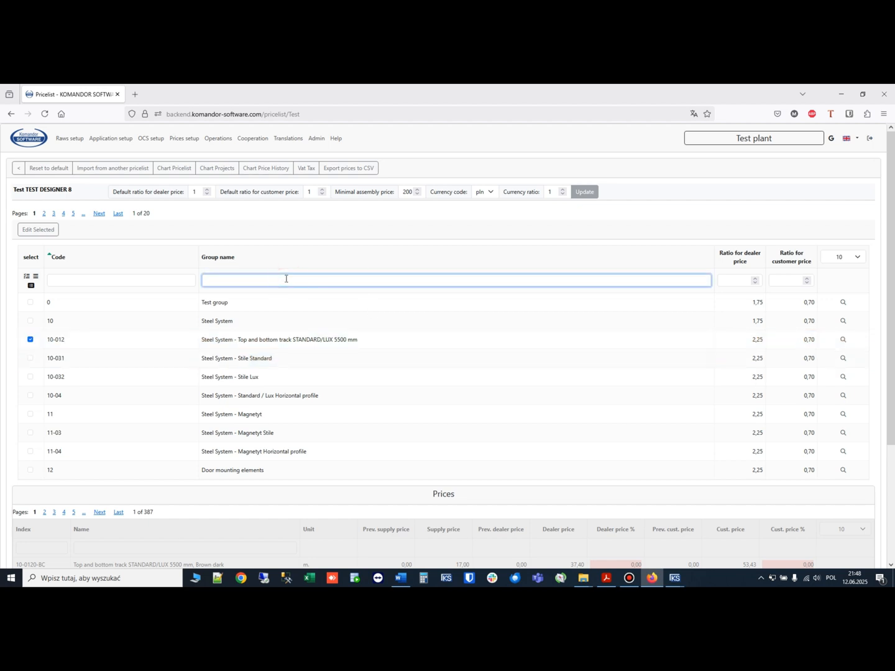
pyautogui.write('Laminated')
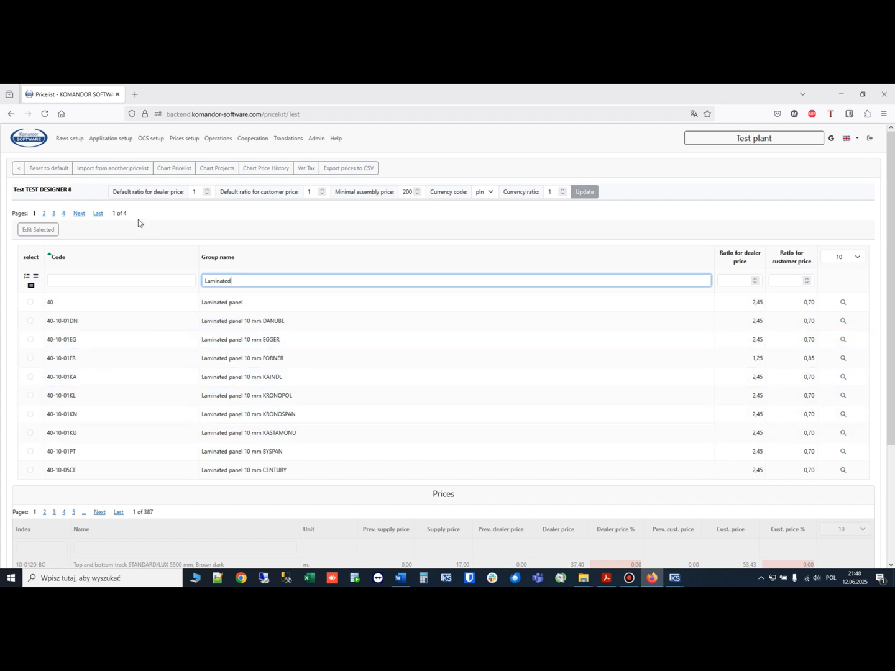
pyautogui.click(855, 258)
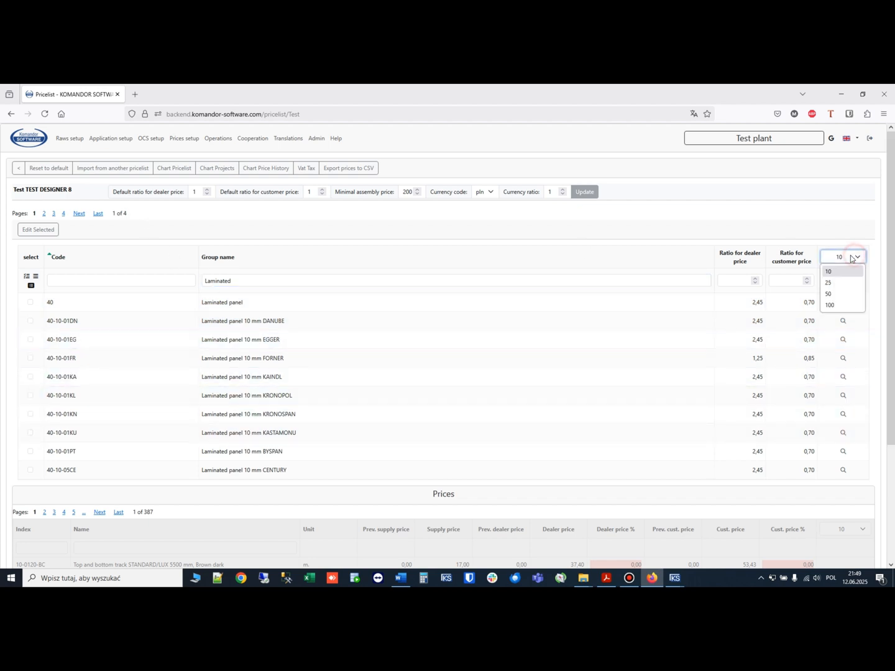
pyautogui.click(835, 294)
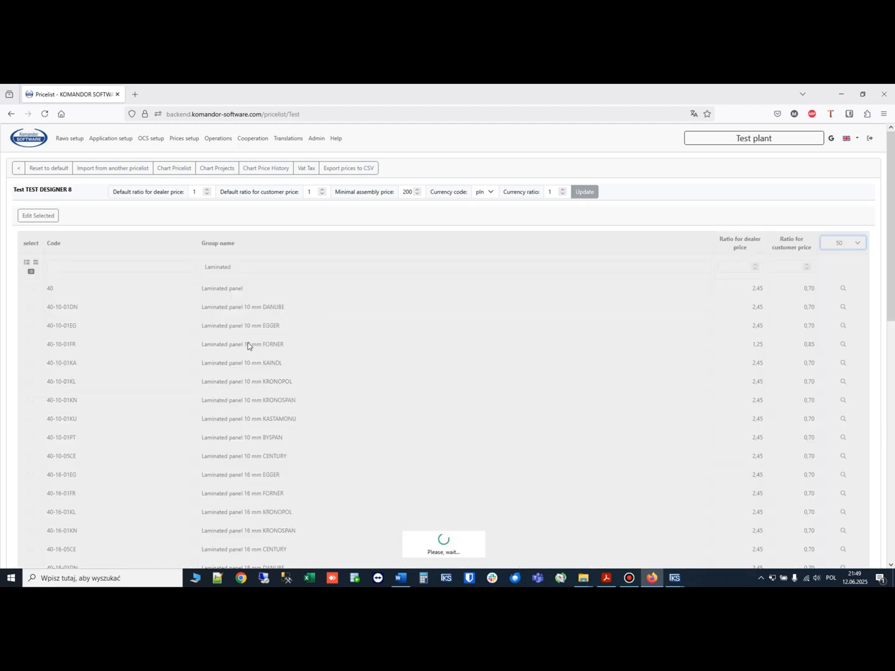
pyautogui.scroll(-4, 243, 361)
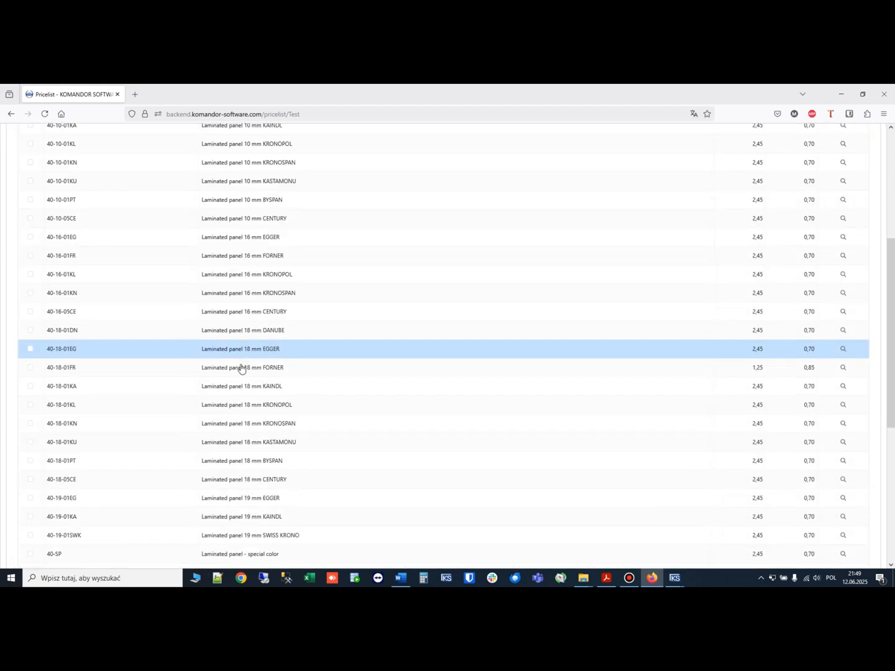
pyautogui.scroll(-2, 242, 368)
pyautogui.scroll(3, 474, 378)
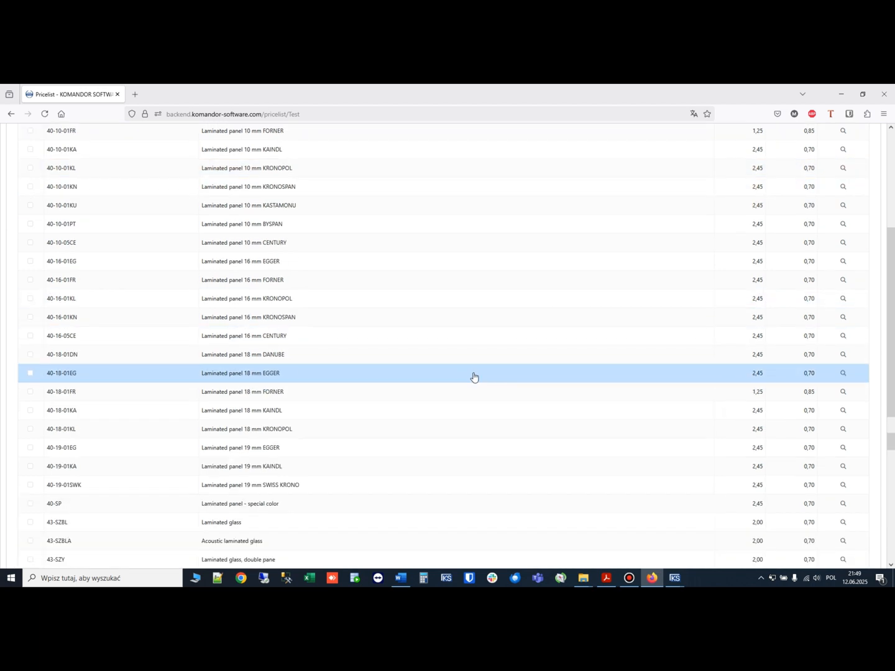
pyautogui.scroll(3, 473, 376)
# Return to 10 groups per page and select all the laminated groups on the current page
pyautogui.click(858, 196)
pyautogui.click(849, 208)
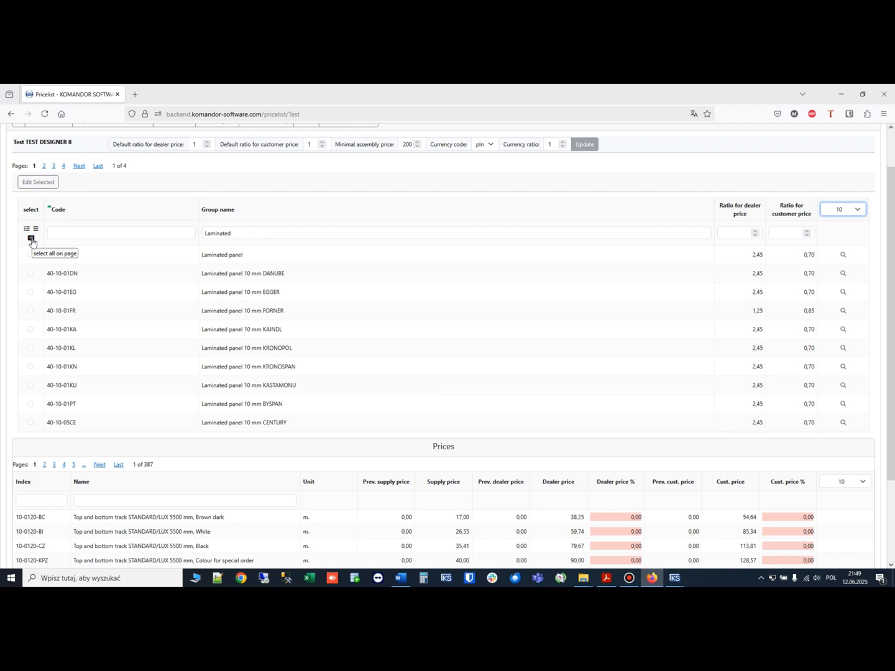
pyautogui.click(31, 238)
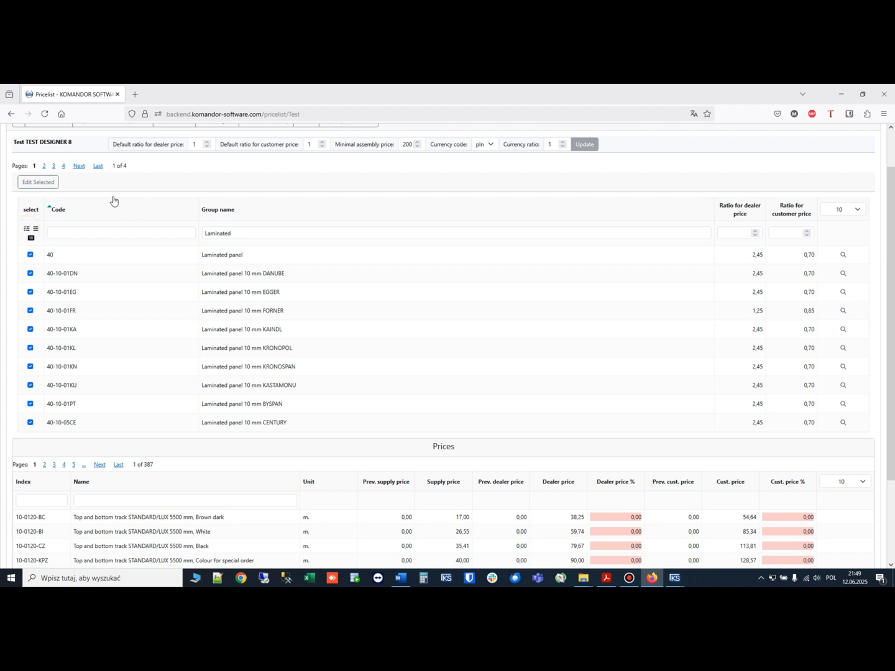
# Update only the dealer price ratio of the selected laminated groups to 2,5 and save the changes
pyautogui.click(51, 186)
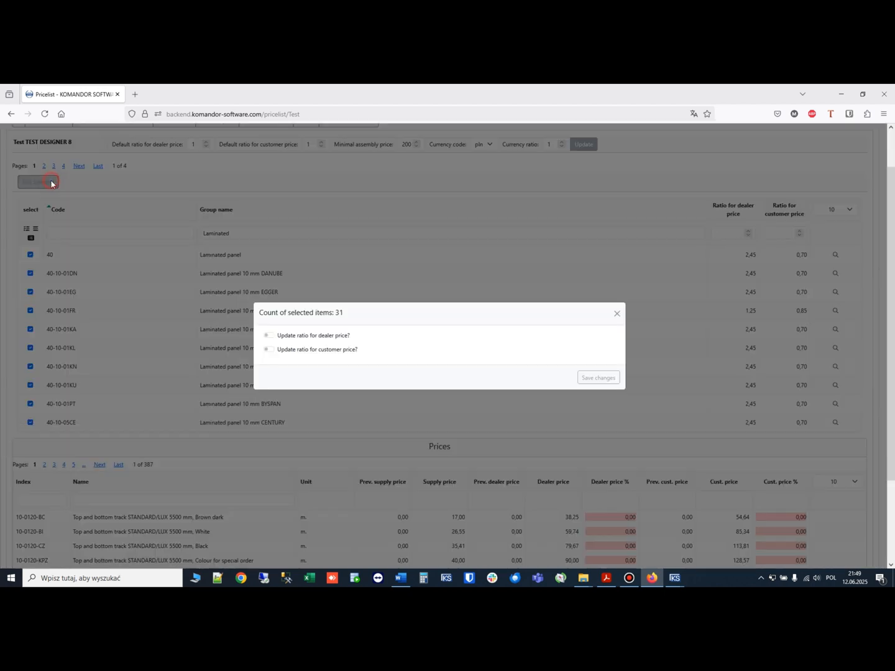
pyautogui.click(270, 336)
pyautogui.click(462, 336)
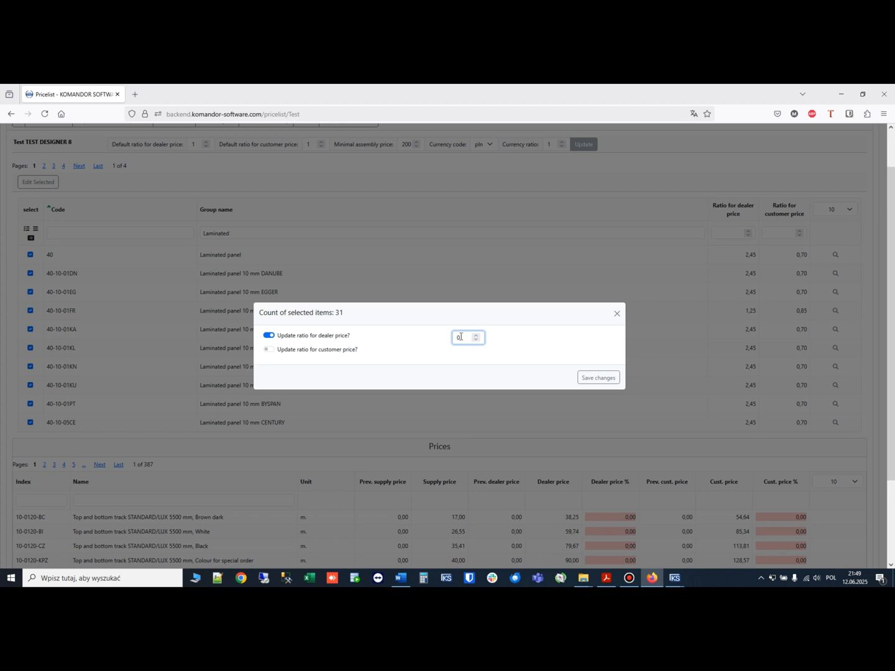
pyautogui.doubleClick(463, 336)
pyautogui.write('2,5')
pyautogui.click(599, 377)
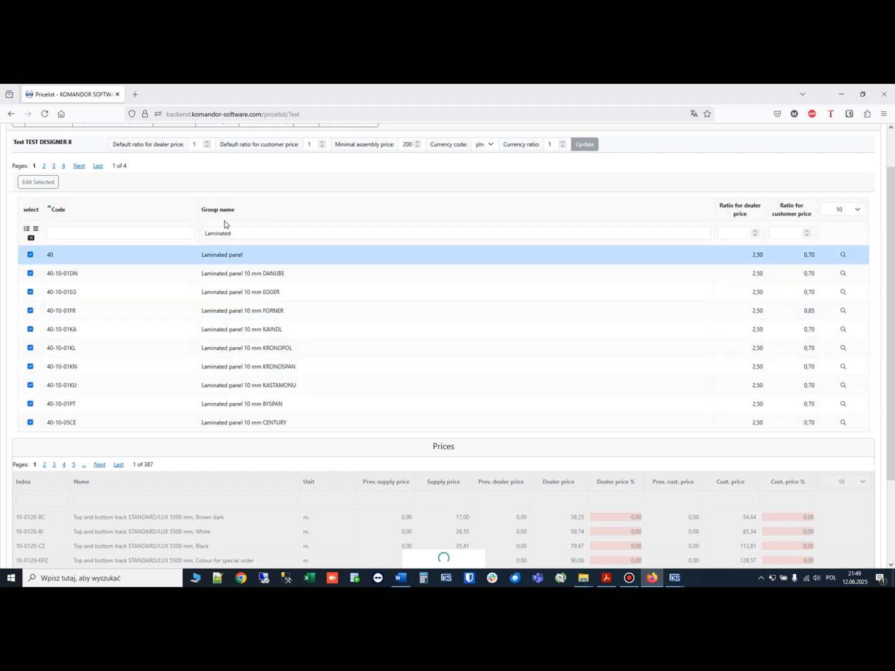
# Clear the Laminated group name filter and list the prices of group 10-012
pyautogui.doubleClick(254, 232)
pyautogui.press('BackSpace')
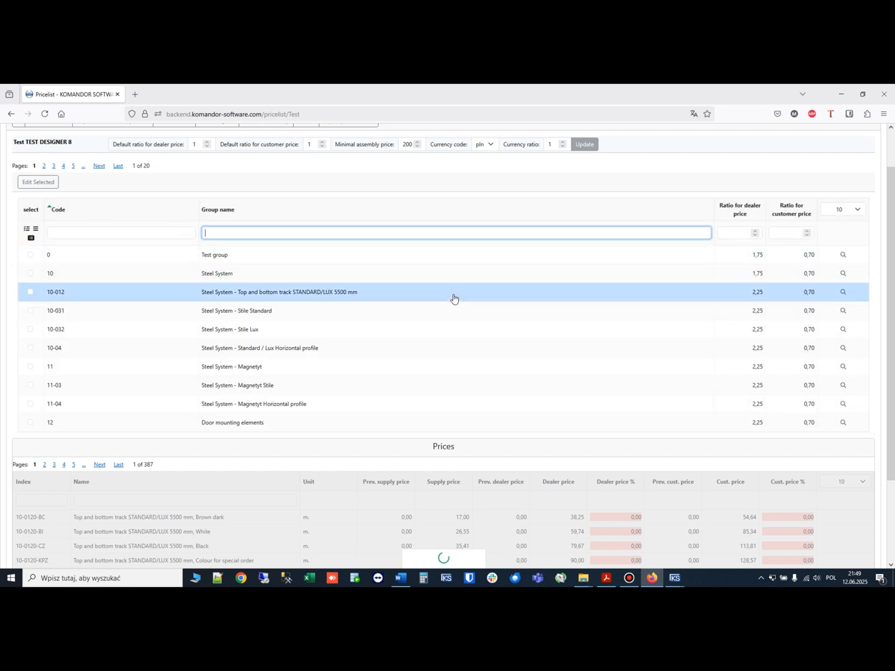
pyautogui.click(843, 292)
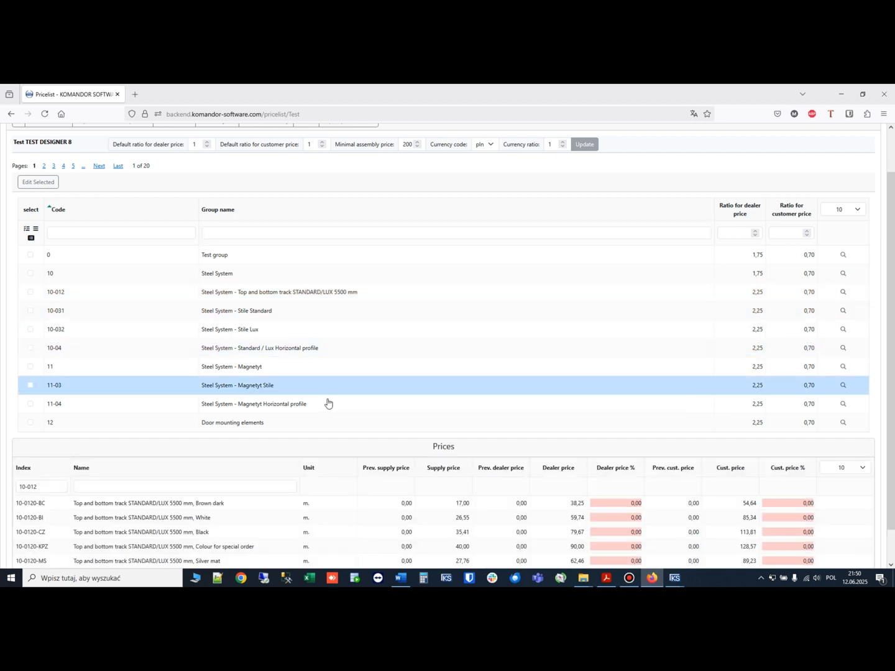
pyautogui.scroll(-1, 296, 407)
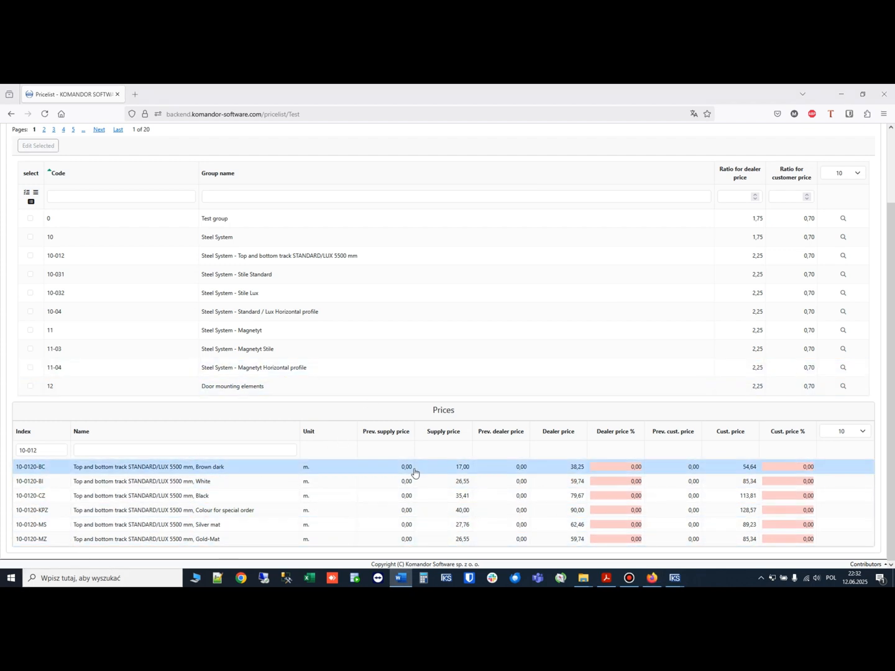
# Examine the Brown dark track's supply price and the dealer and customer ratios of group 10-012
pyautogui.doubleClick(463, 469)
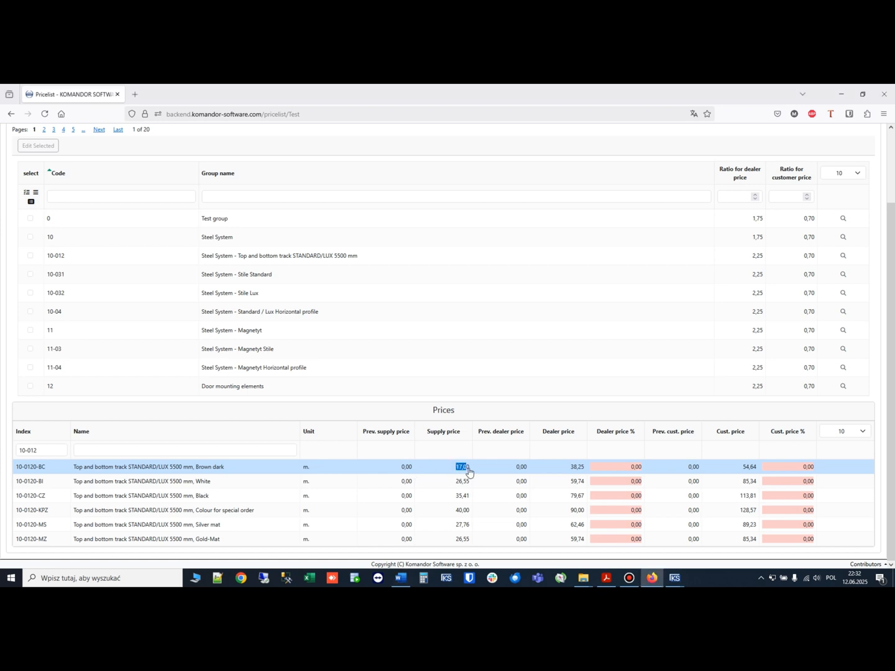
pyautogui.scroll(3, 310, 315)
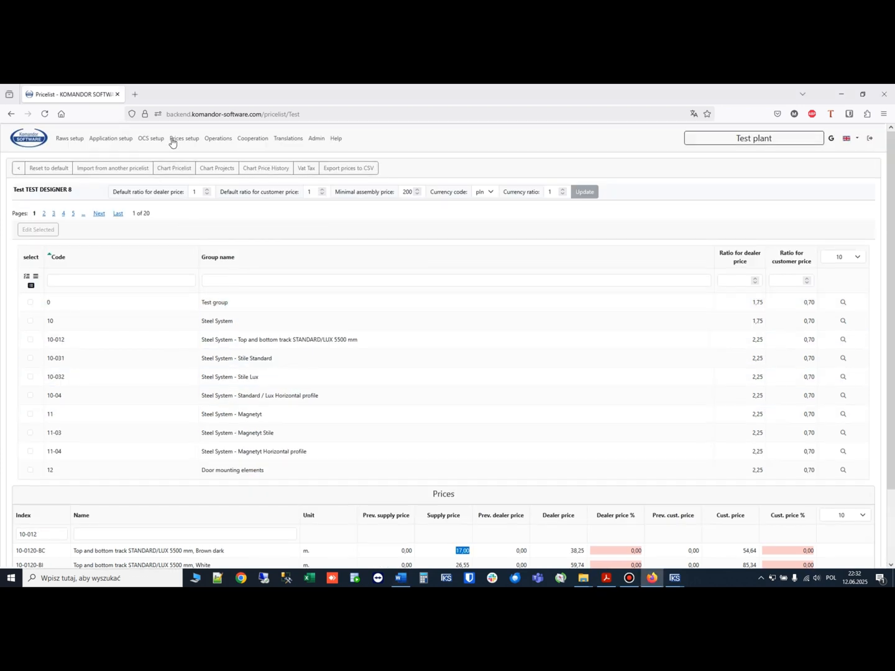
pyautogui.click(181, 137)
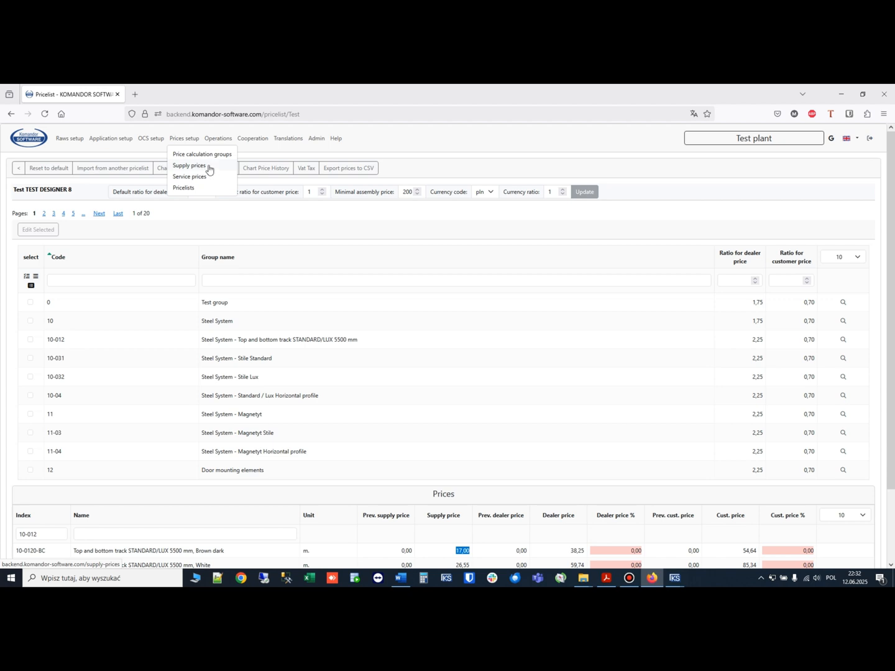
pyautogui.scroll(-2, 447, 395)
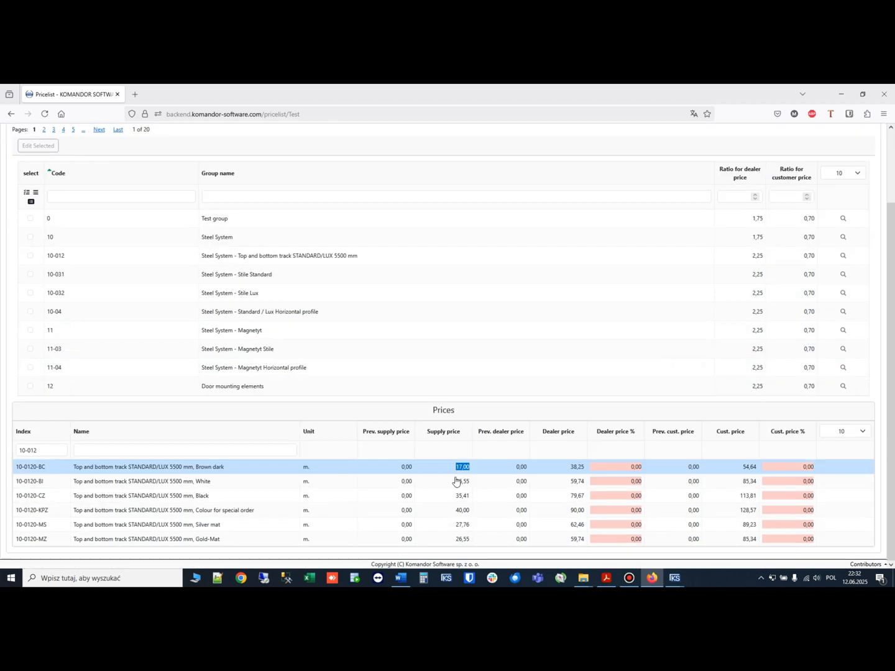
pyautogui.click(454, 467)
pyautogui.click(752, 259)
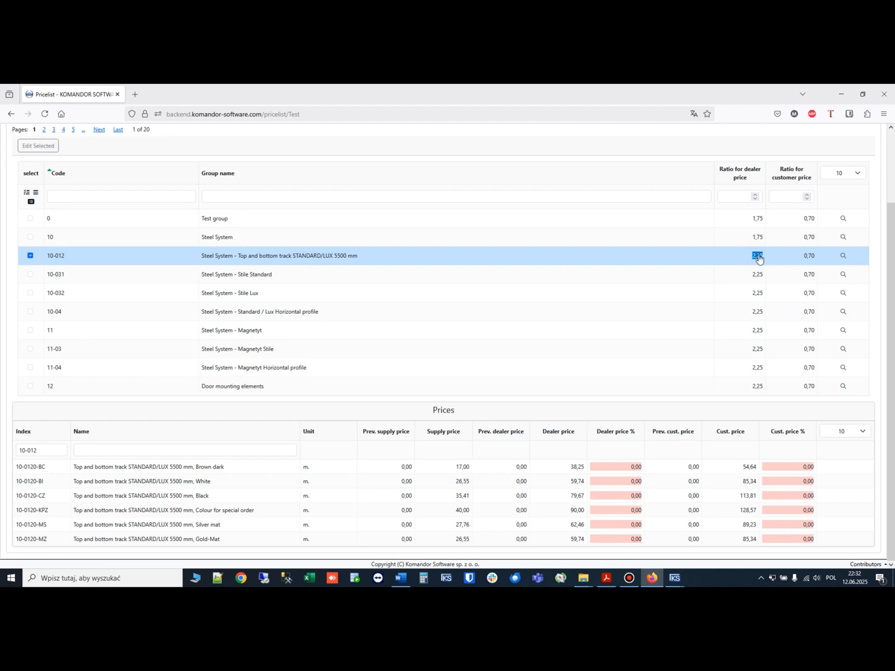
pyautogui.click(802, 257)
pyautogui.click(758, 260)
pyautogui.click(807, 257)
pyautogui.click(809, 256)
# Switch to the Komandor Software New order window to review the order's pricing, and return to the browser pricelist
pyautogui.moveTo(676, 585)
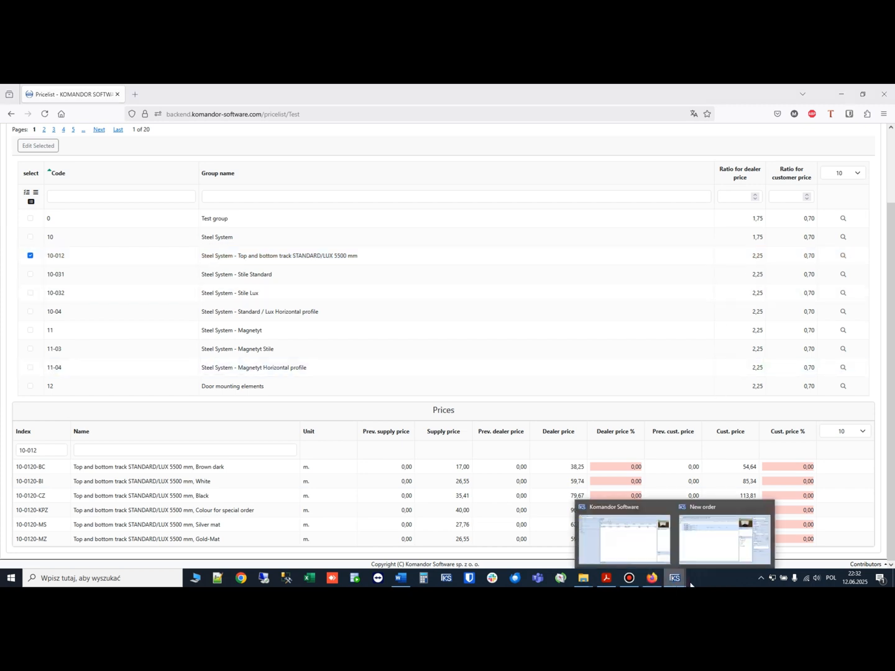
pyautogui.click(713, 547)
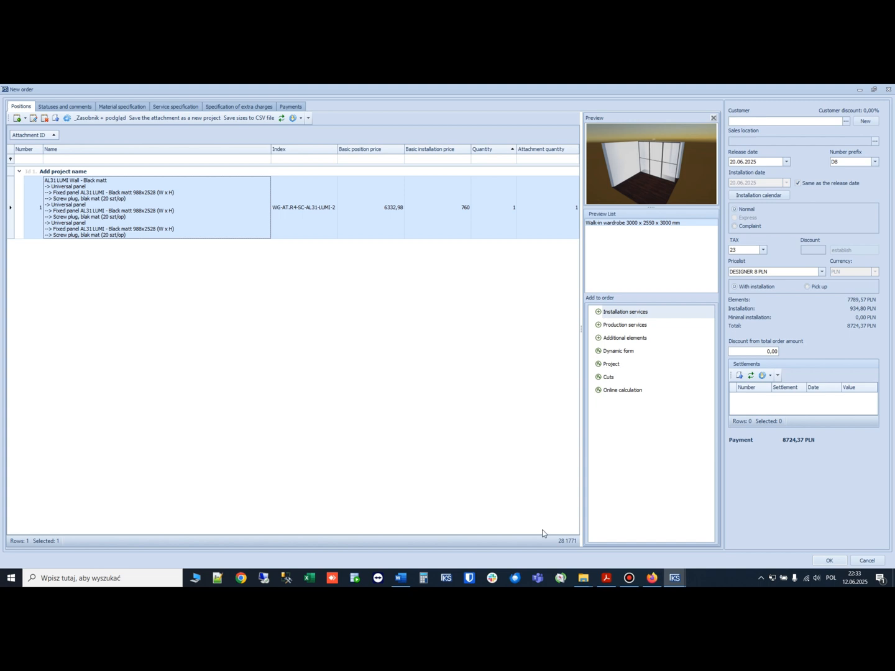
pyautogui.click(650, 578)
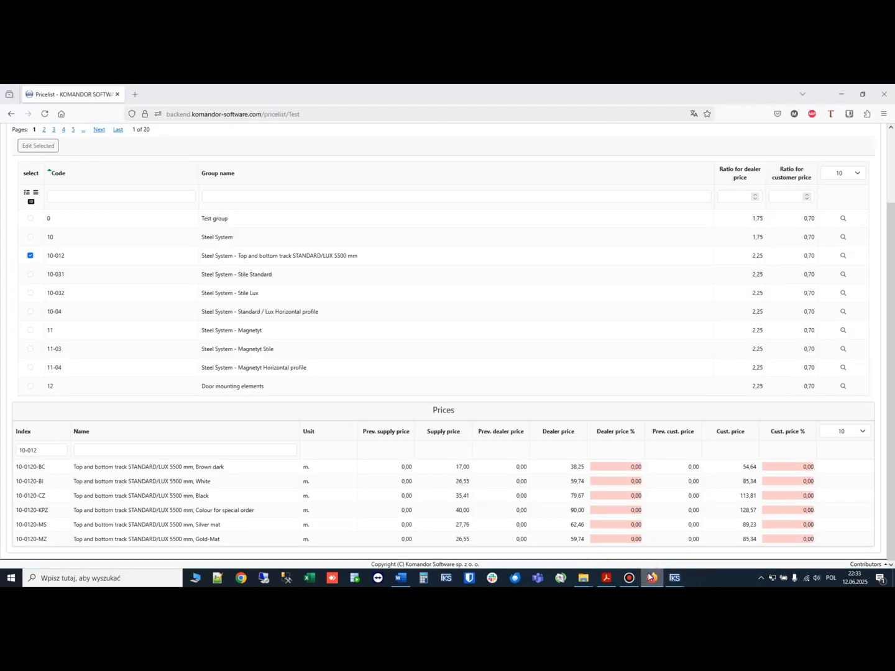
# Calculate the Brown dark track's dealer price in the Calculator by multiplying supply price 17 by ratio 2,25
pyautogui.doubleClick(461, 468)
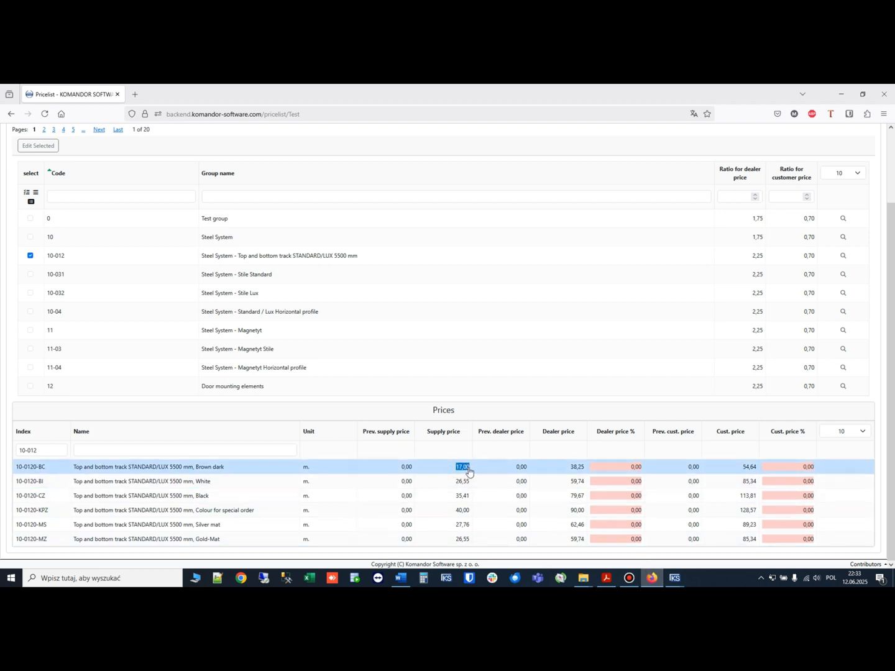
pyautogui.press('XF86Calculator')
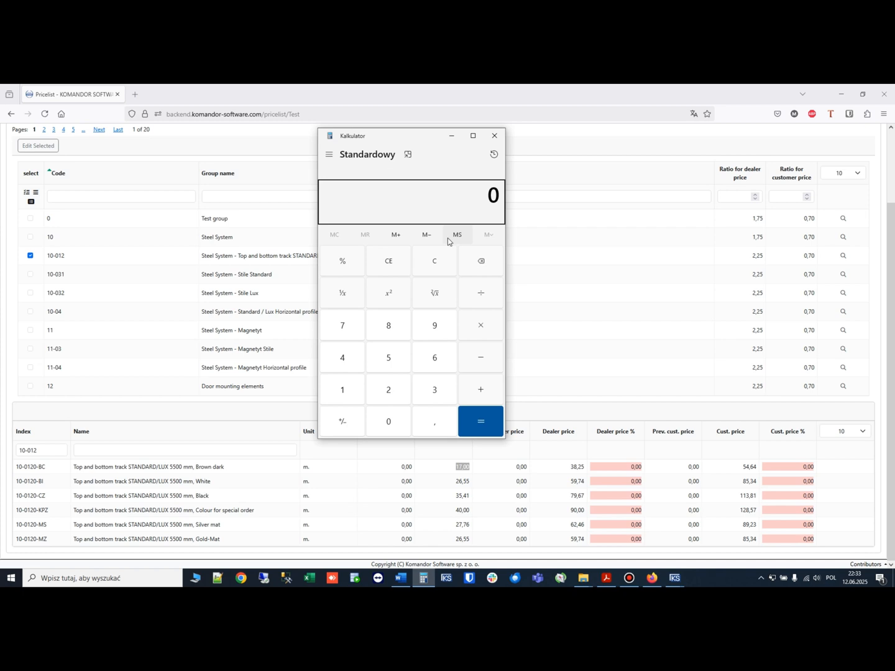
pyautogui.write('17')
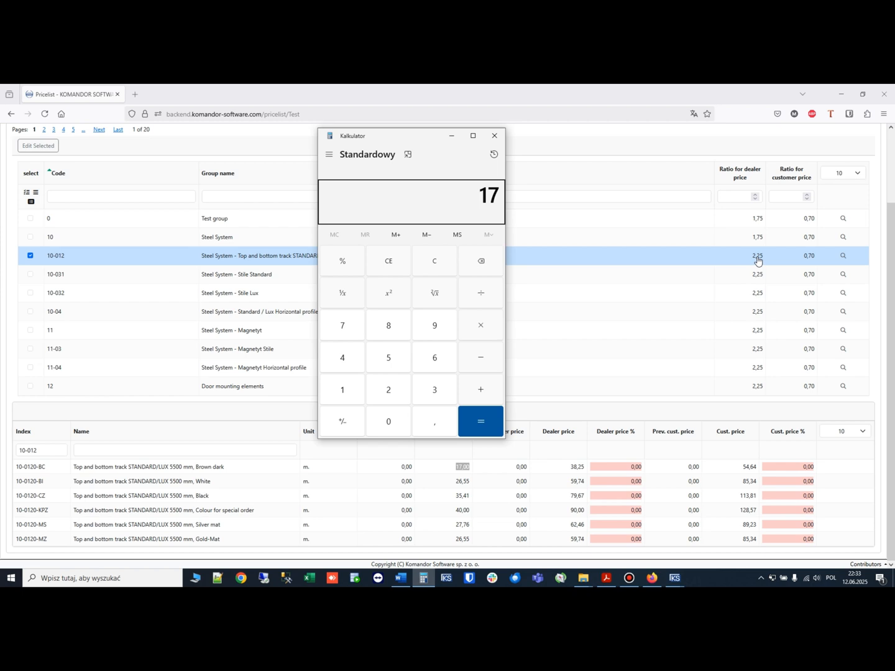
pyautogui.write('2,25')
pyautogui.press('Return')
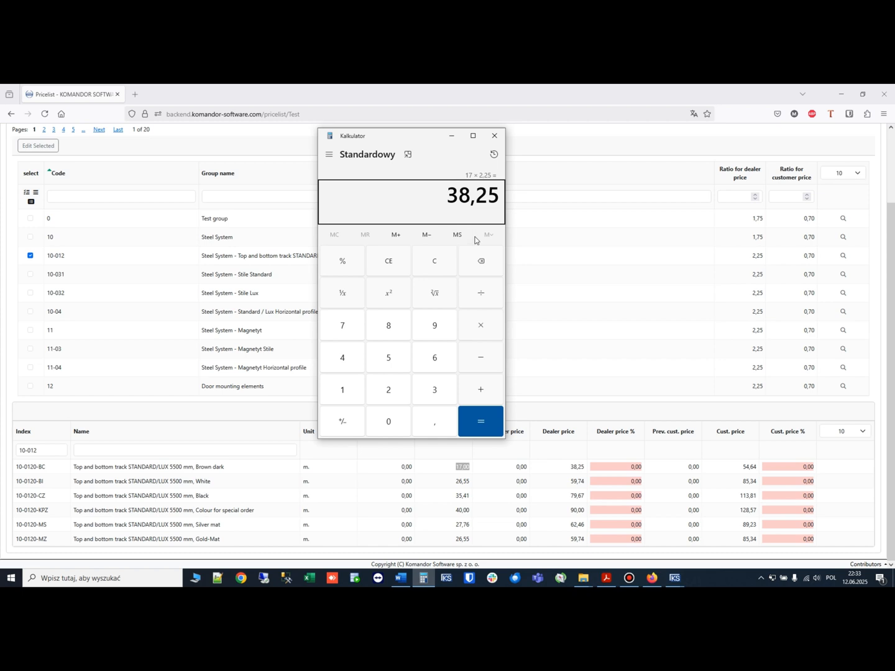
# Divide the calculated dealer price by 0,7 and compare it with the Brown dark track's customer price in the pricelist
pyautogui.press('+')
pyautogui.press('0')
pyautogui.press(',')
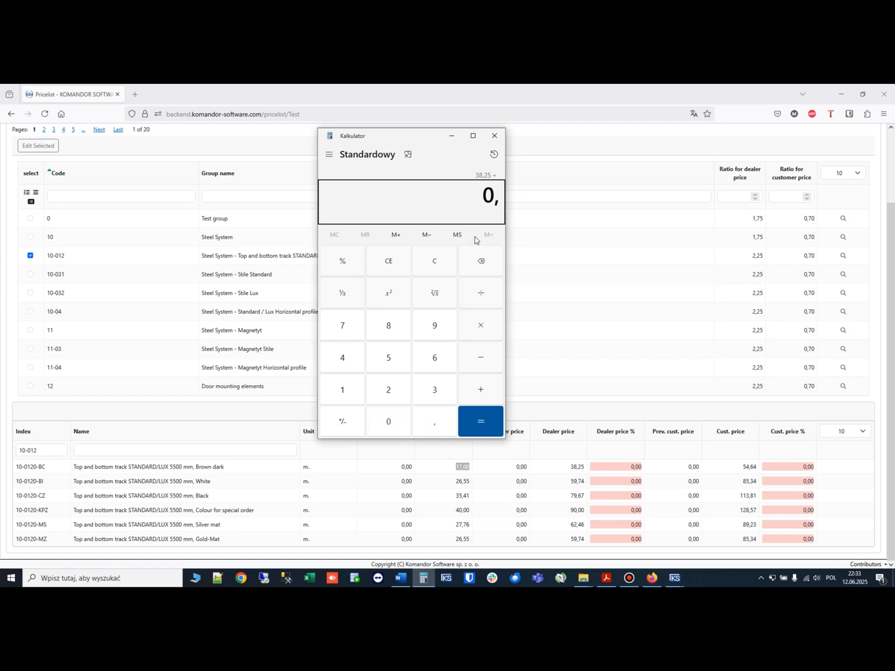
pyautogui.press('7')
pyautogui.press('Return')
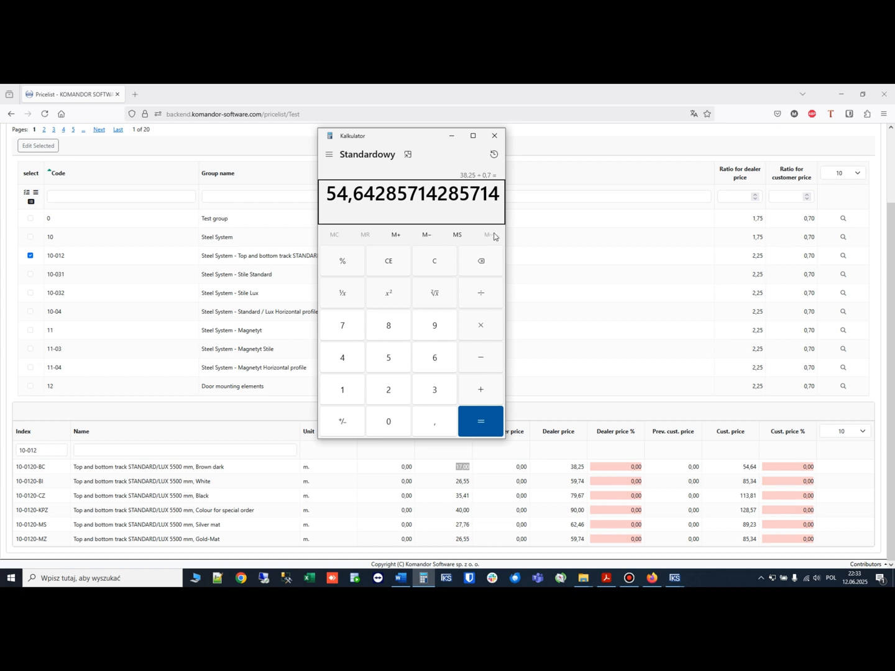
pyautogui.click(754, 467)
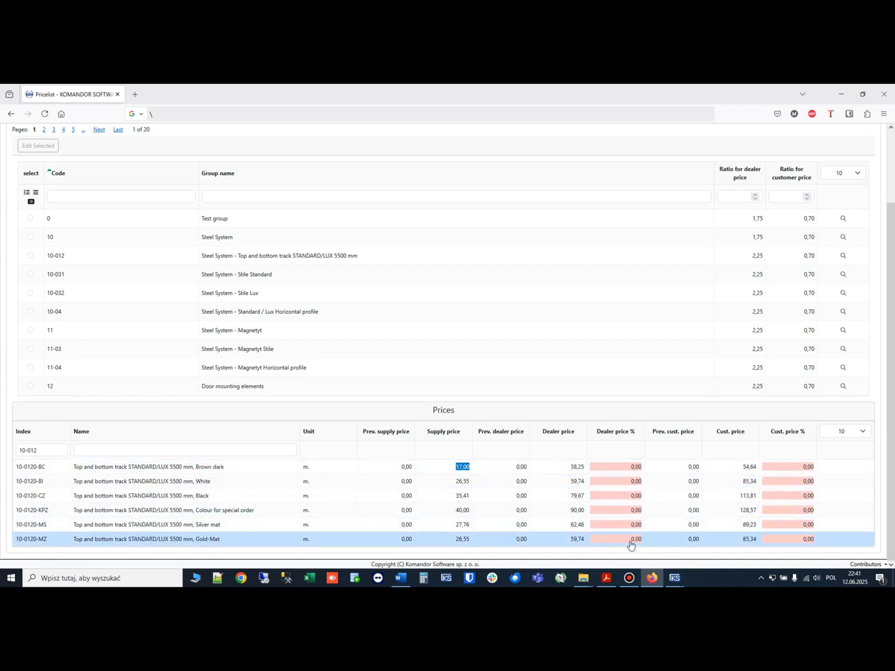
# Go back to the list of pricelists and open DESIGNER 8 PLN (D8) at its group 10-012 prices
pyautogui.scroll(3, 16, 165)
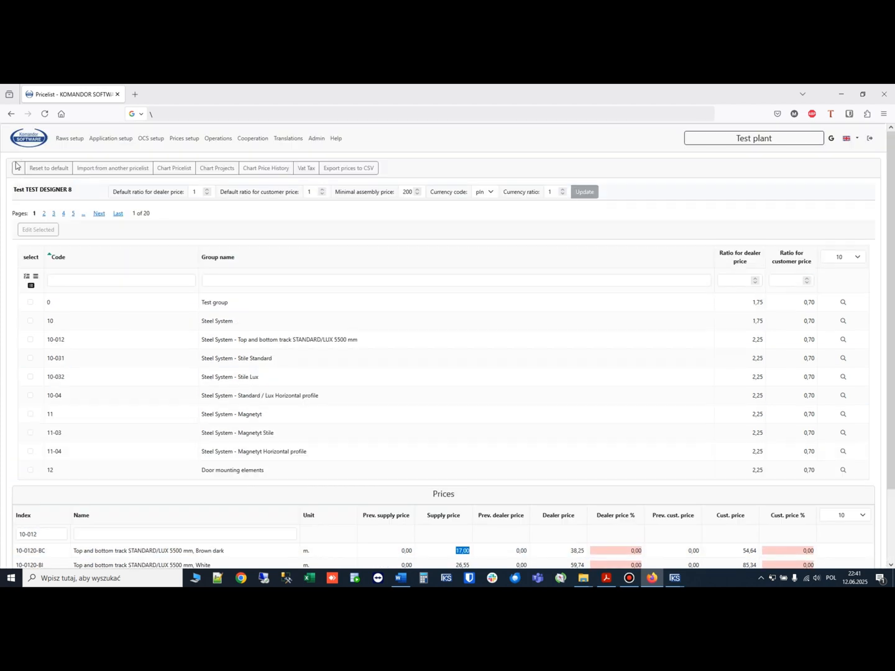
pyautogui.click(17, 167)
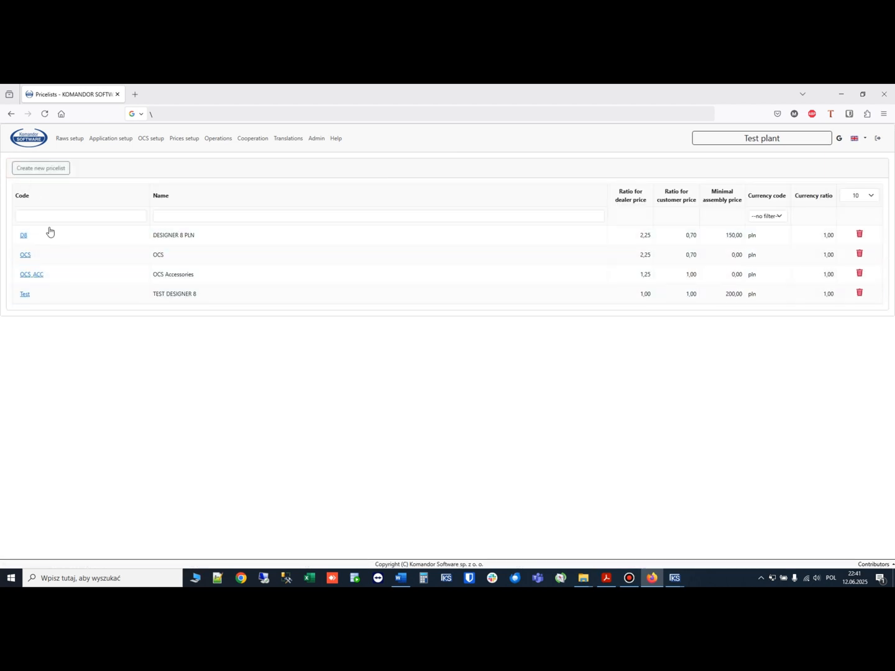
pyautogui.click(24, 234)
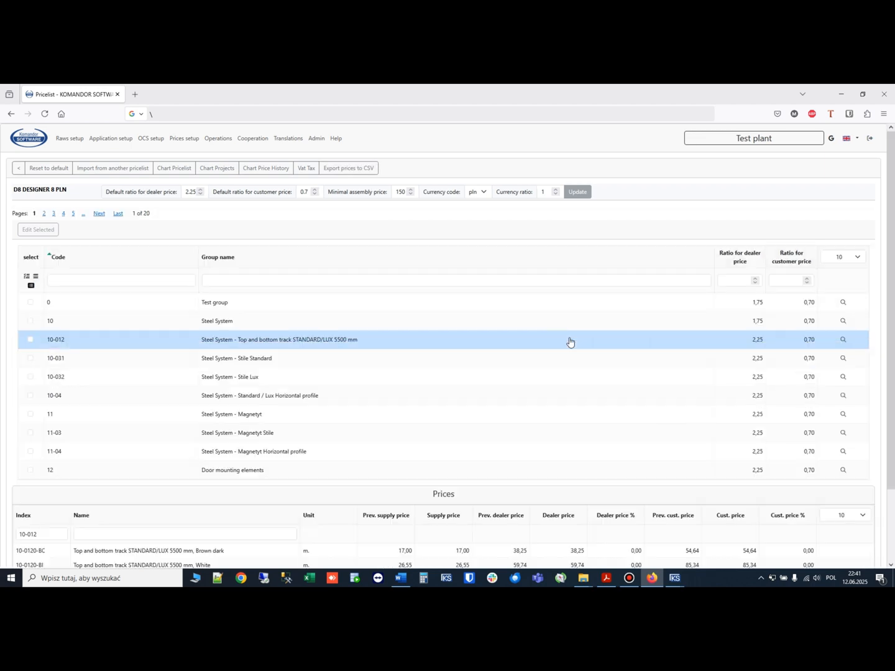
pyautogui.scroll(-3, 370, 462)
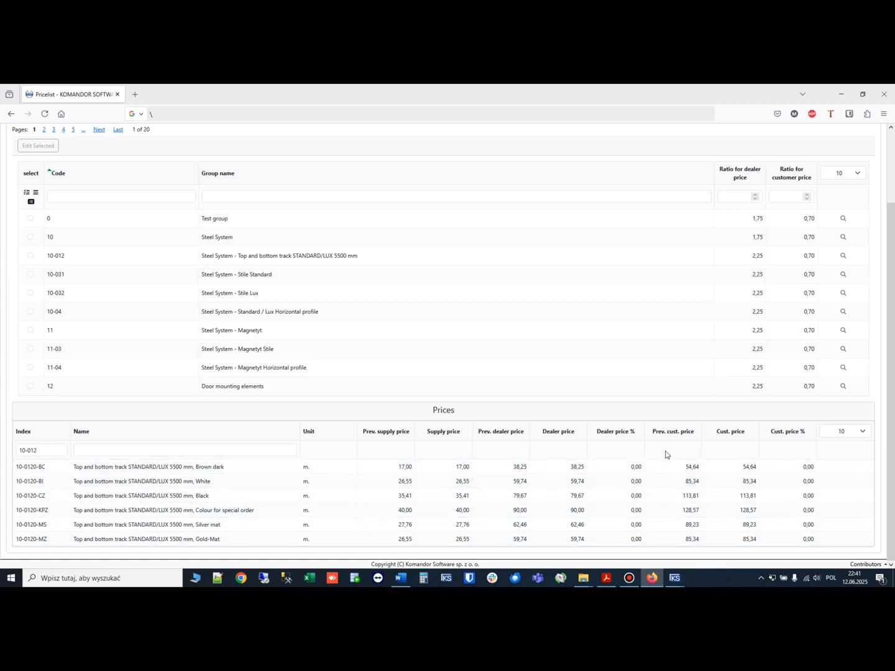
# Set the dealer price ratio of group 10-012 to 2.35 in the DESIGNER 8 PLN pricelist and save the changes
pyautogui.click(753, 260)
pyautogui.click(36, 146)
pyautogui.click(268, 334)
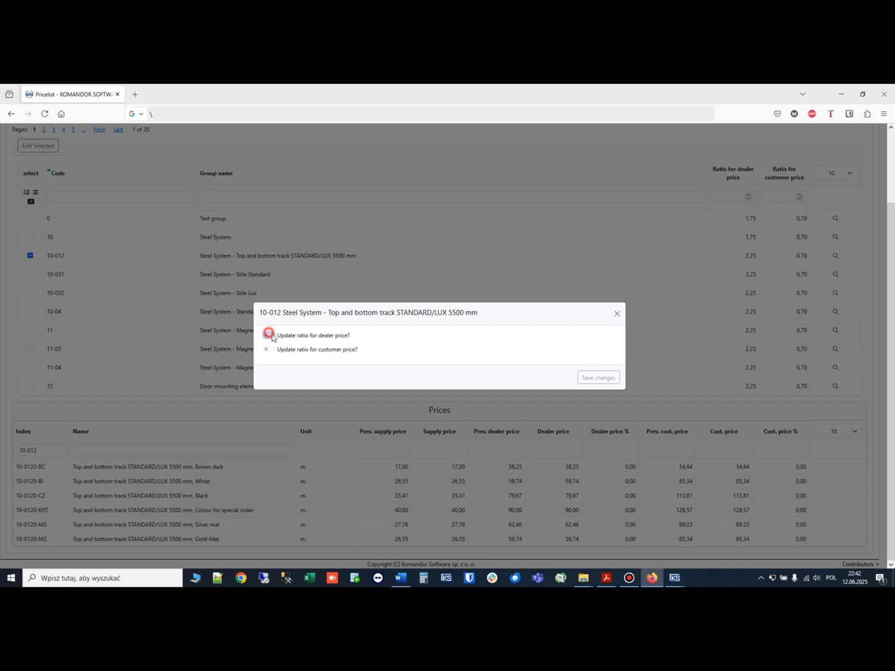
pyautogui.click(465, 337)
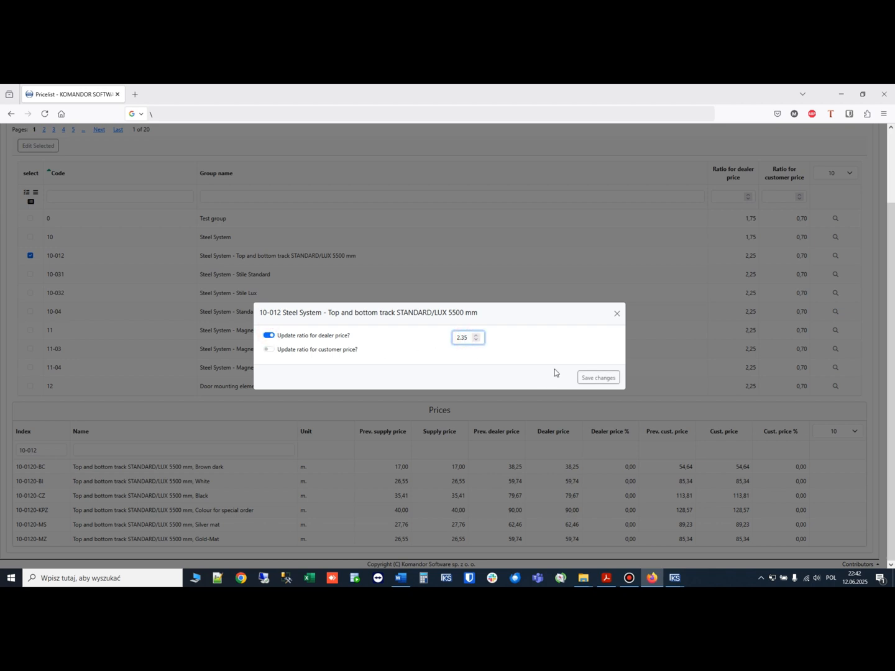
pyautogui.click(593, 376)
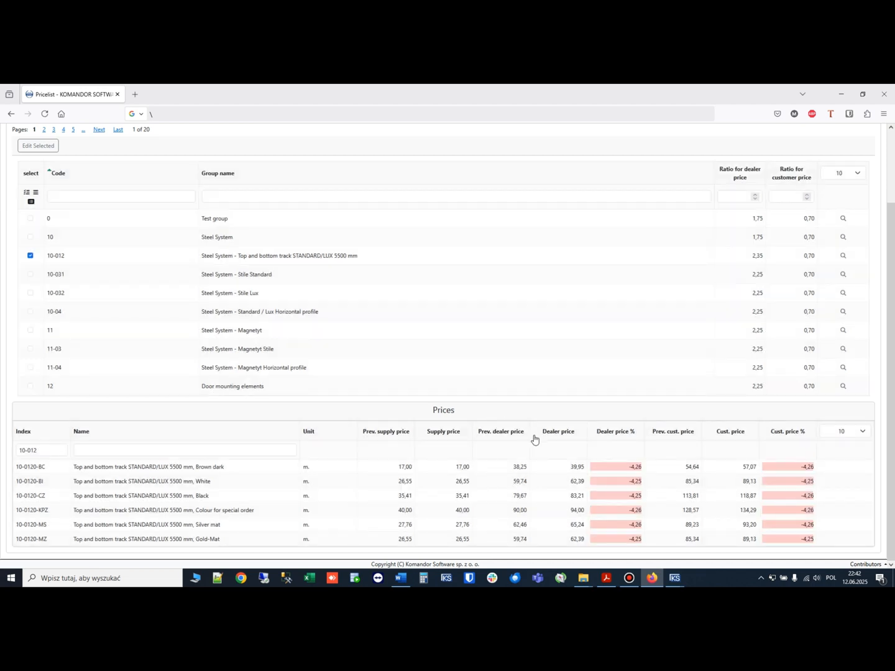
# Compare the previous and current dealer and customer prices of item 10-0120-BC, including the dealer price percentage change
pyautogui.click(525, 471)
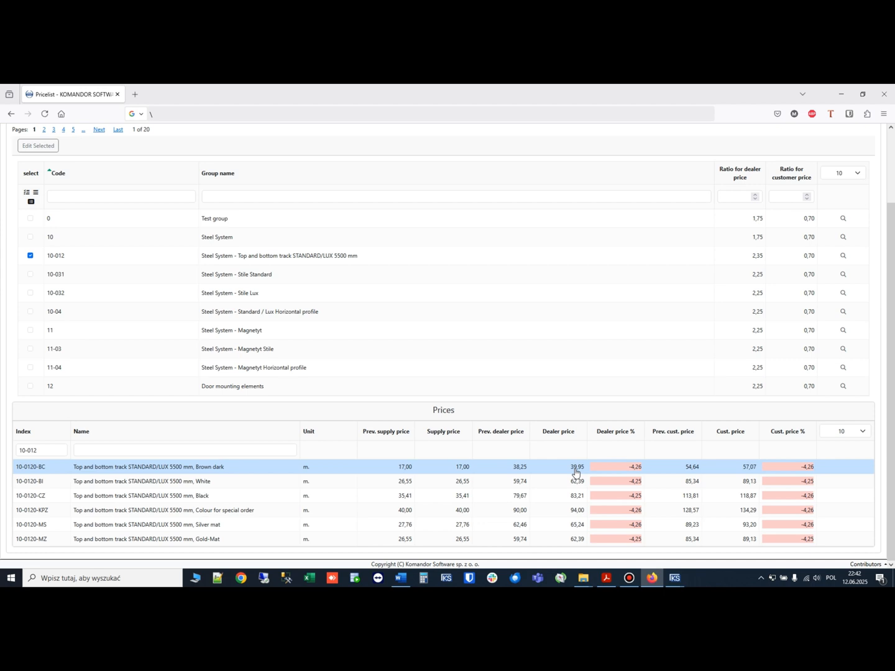
pyautogui.doubleClick(513, 472)
pyautogui.moveTo(571, 472); pyautogui.dragTo(584, 474)
pyautogui.moveTo(690, 471); pyautogui.dragTo(698, 474)
pyautogui.click(748, 472)
pyautogui.doubleClick(748, 473)
pyautogui.moveTo(625, 471); pyautogui.dragTo(641, 473)
pyautogui.click(618, 470)
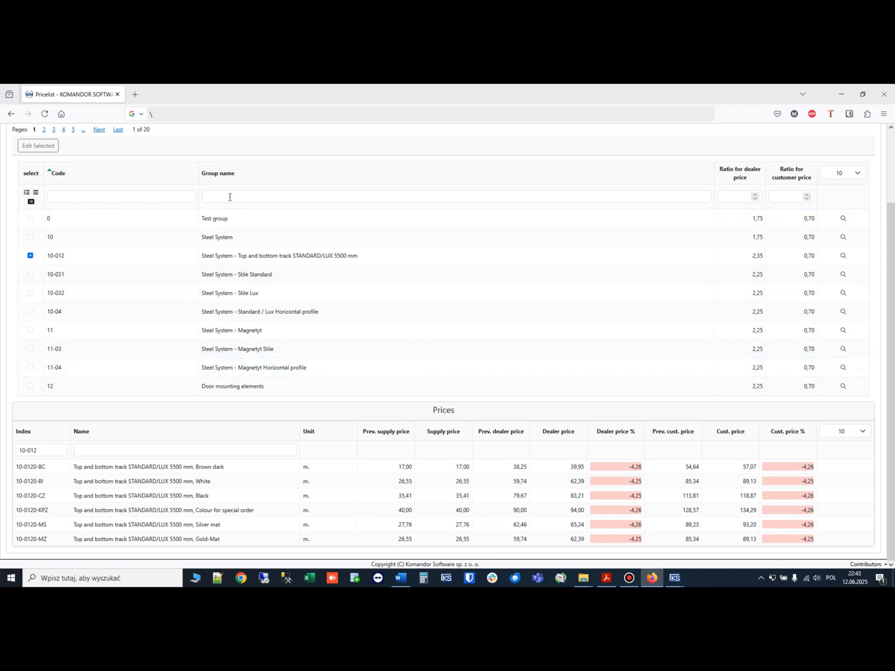
# Filter the groups by code 40-18 and list the prices of the Laminated panel 18 mm EGGER group
pyautogui.click(115, 197)
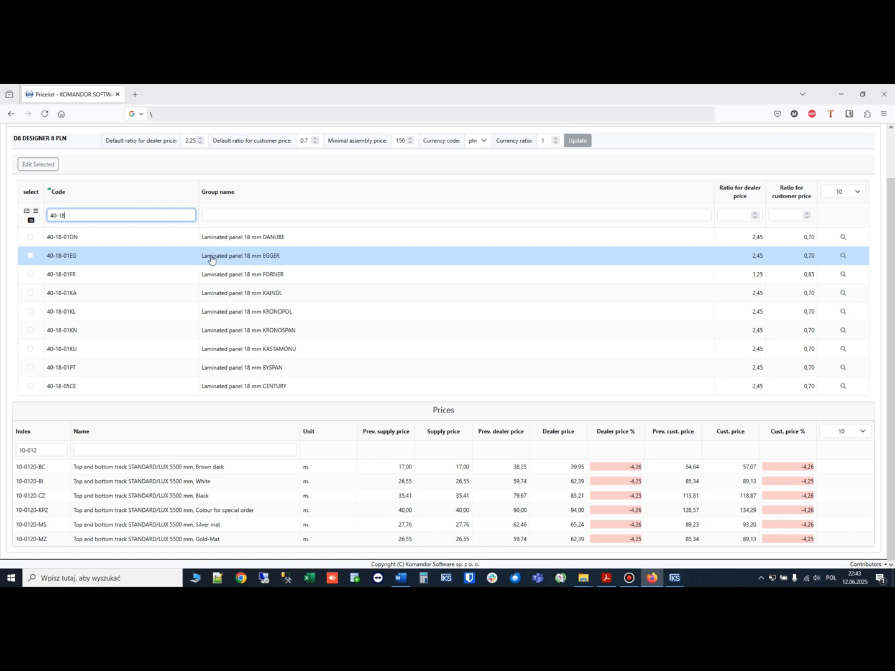
pyautogui.moveTo(208, 257); pyautogui.dragTo(281, 261)
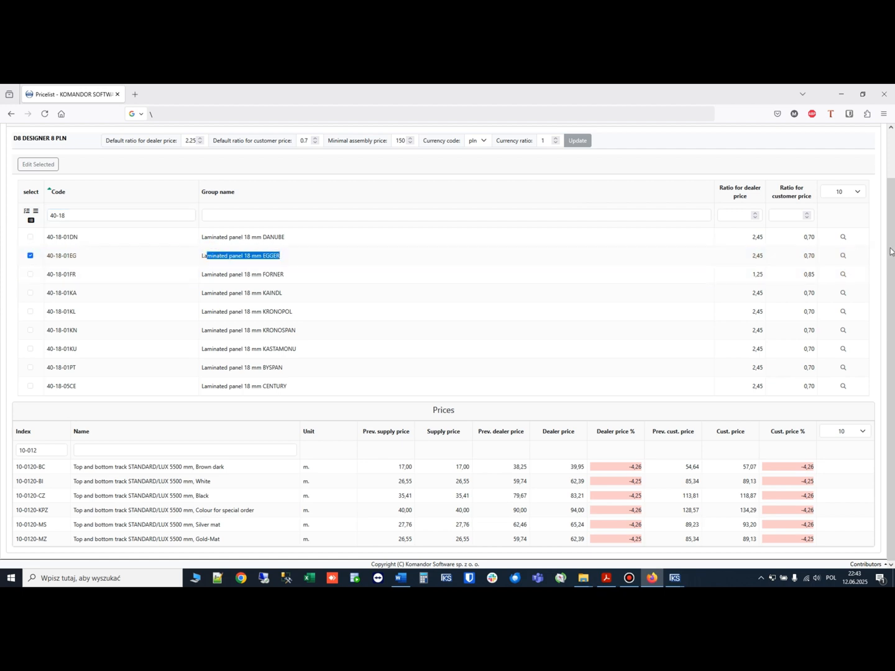
pyautogui.click(840, 256)
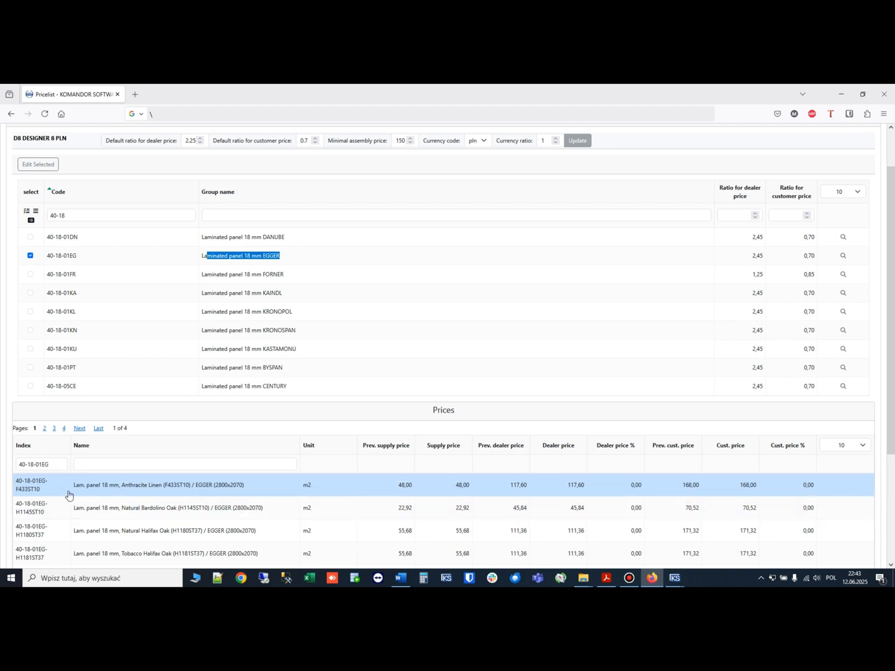
# Copy the index of the Anthracite Linen EGGER panel and filter the supply prices by 40-18-01EG-F433ST10
pyautogui.moveTo(40, 493); pyautogui.dragTo(18, 486)
pyautogui.hotkey('ctrl', 'c')
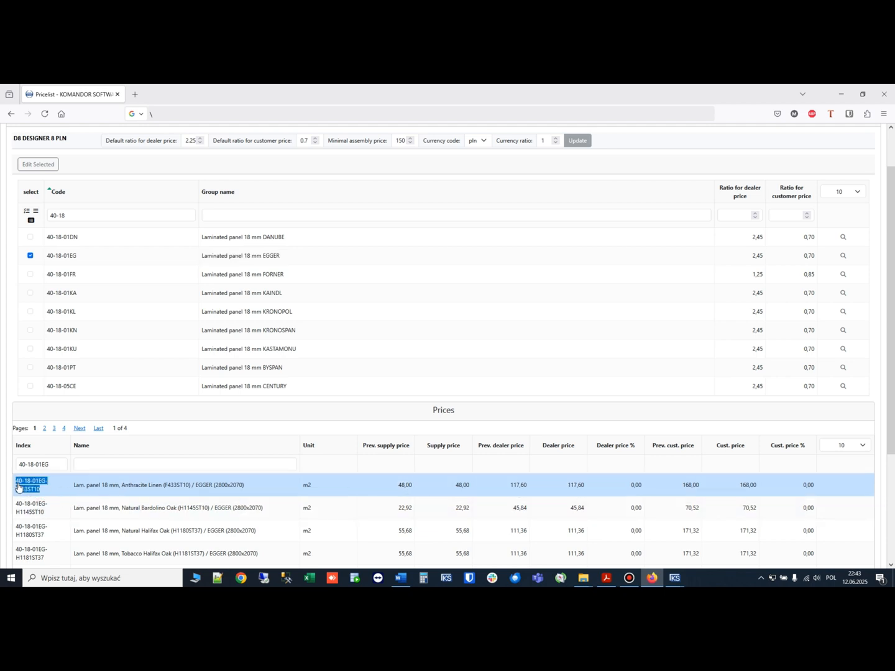
pyautogui.click(53, 487)
pyautogui.scroll(2, 190, 211)
pyautogui.moveTo(191, 143)
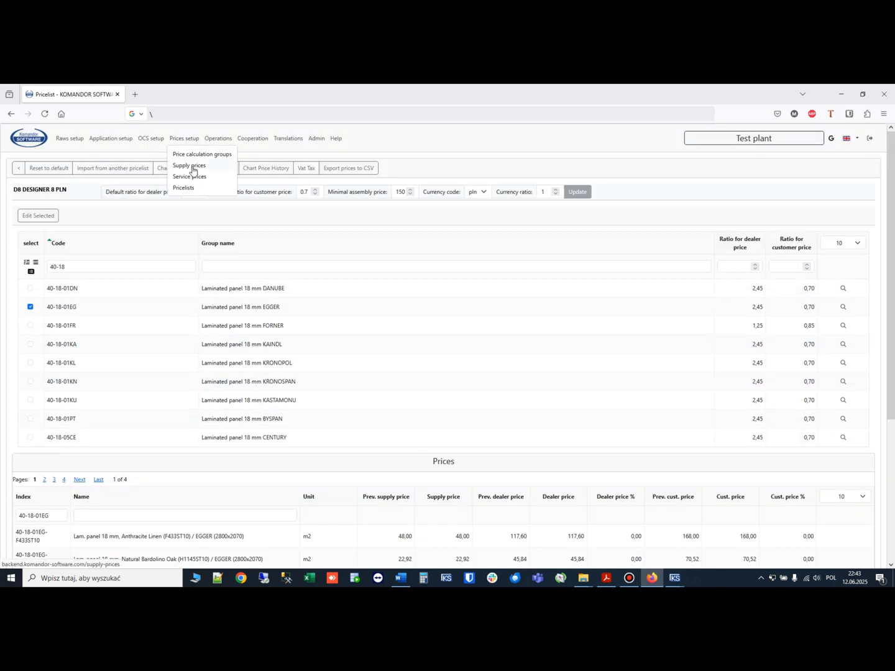
pyautogui.click(189, 165)
pyautogui.click(59, 213)
pyautogui.hotkey('ctrl', 'v')
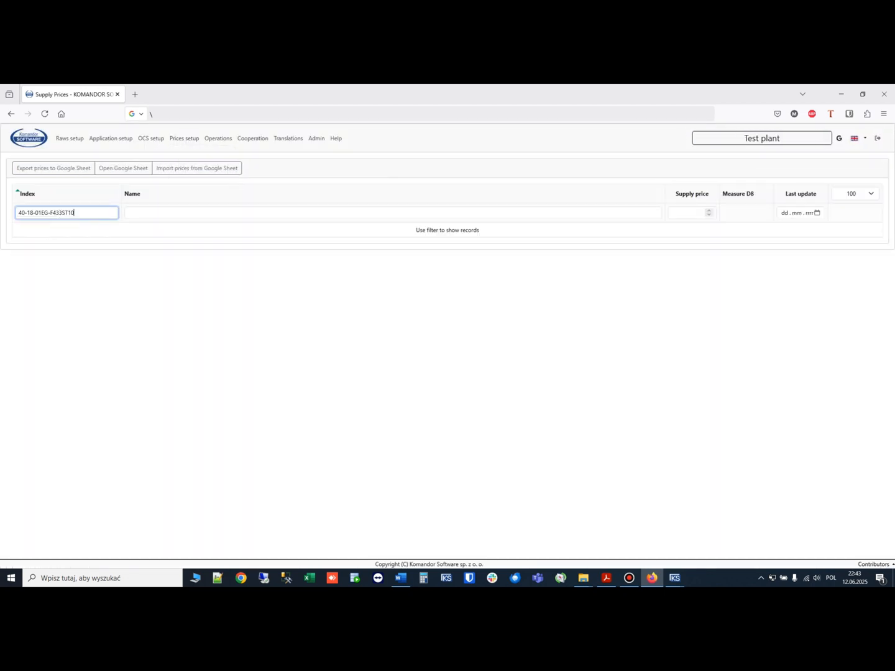
# Set the supply price of item 40-18-01EG-F433ST10 to 50 and save it
pyautogui.click(323, 232)
pyautogui.moveTo(687, 233); pyautogui.dragTo(740, 234)
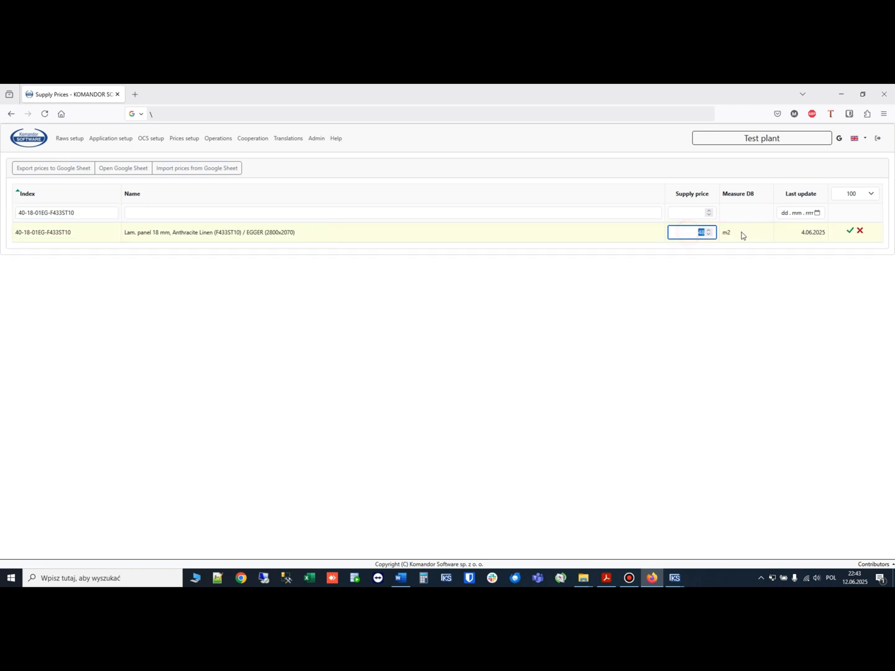
pyautogui.click(850, 231)
# Reopen the DESIGNER 8 PLN (D8) pricelist and compare the previous and current supply prices of item 40-18-01EG-F433ST10
pyautogui.click(183, 138)
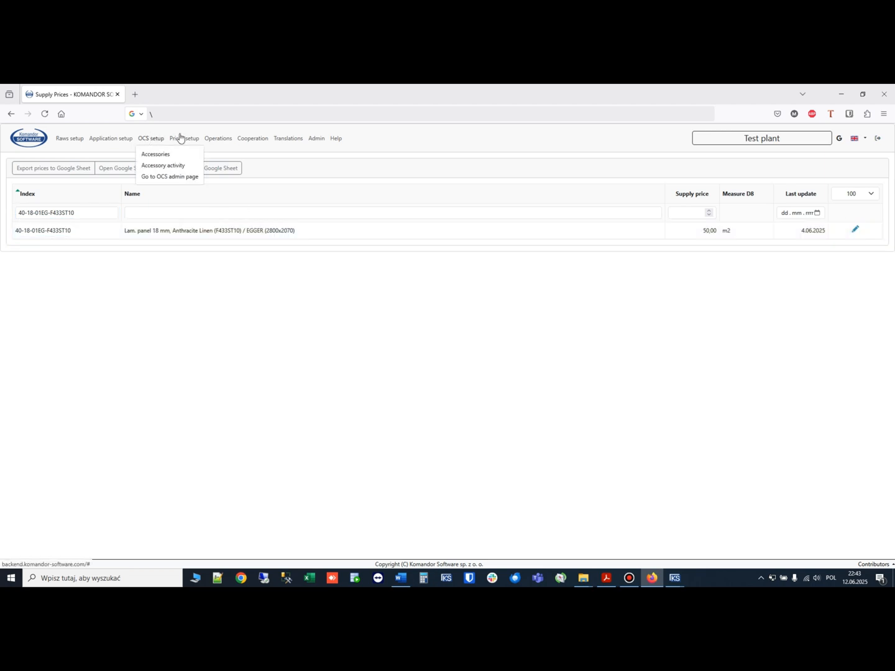
pyautogui.click(185, 188)
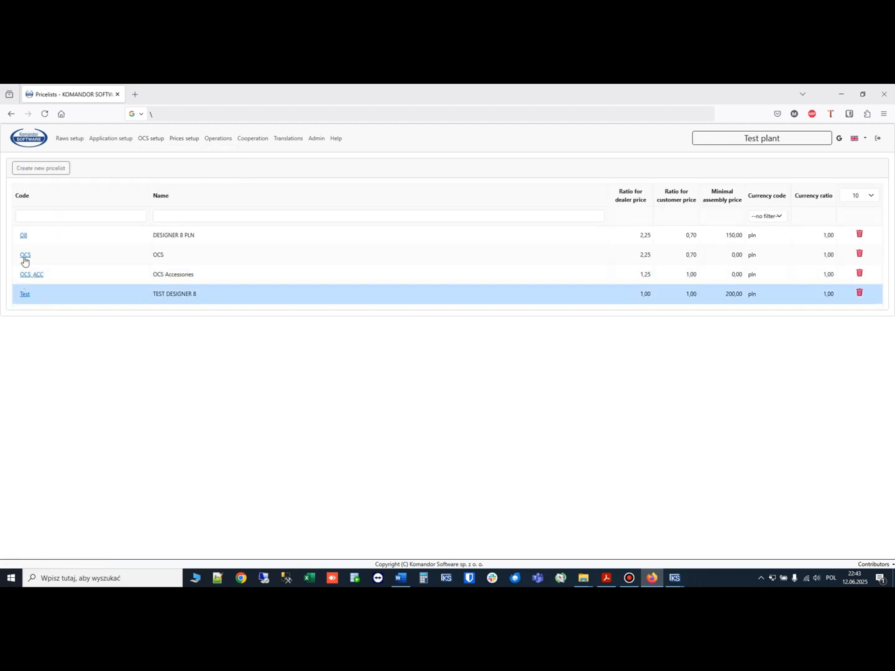
pyautogui.click(25, 237)
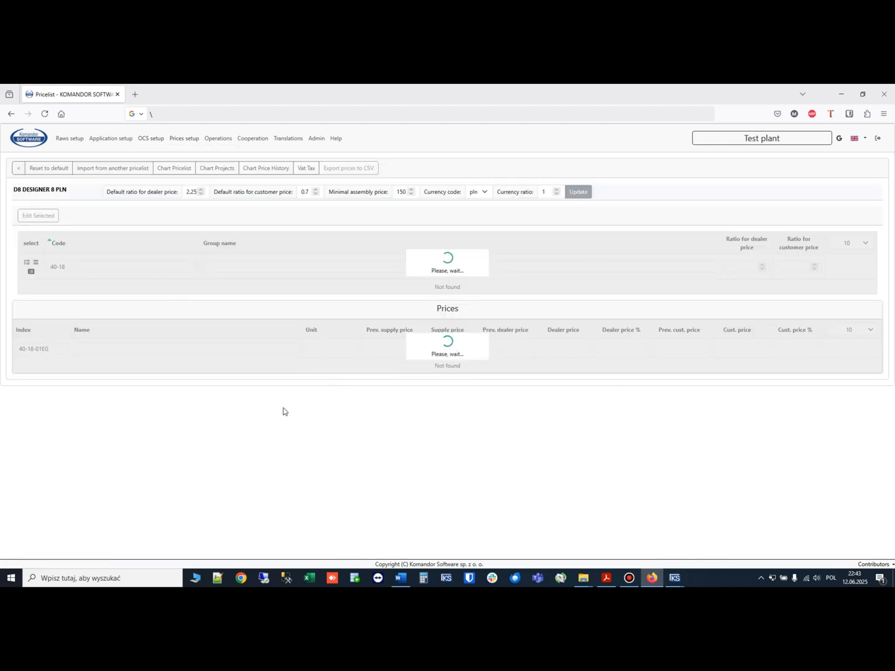
pyautogui.scroll(-3, 505, 420)
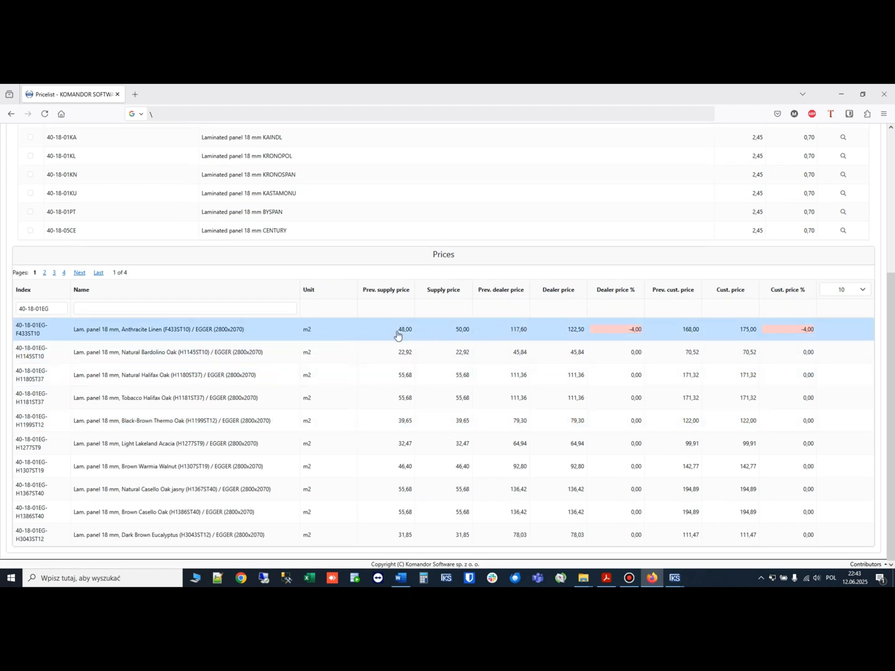
pyautogui.moveTo(399, 330); pyautogui.dragTo(411, 334)
pyautogui.moveTo(456, 330); pyautogui.dragTo(467, 335)
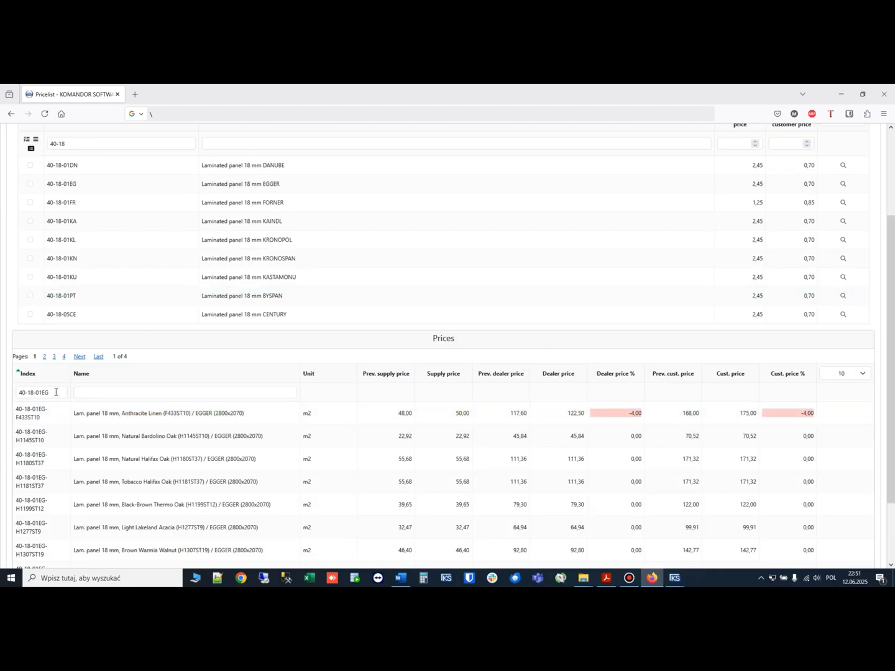
# Clear the index filter on the prices and sort all items by dealer price percentage change in ascending order
pyautogui.tripleClick(55, 393)
pyautogui.press('BackSpace')
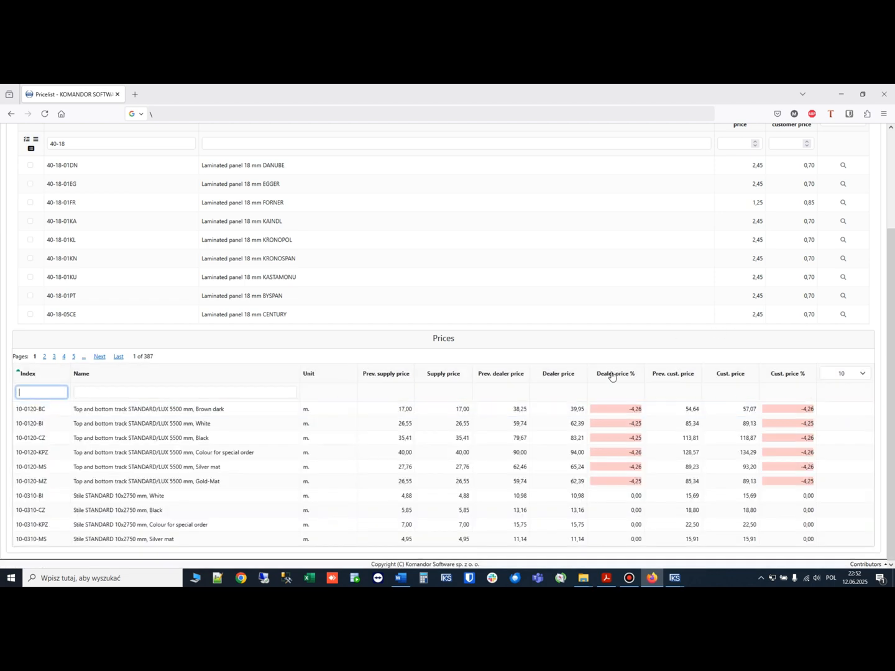
pyautogui.click(611, 374)
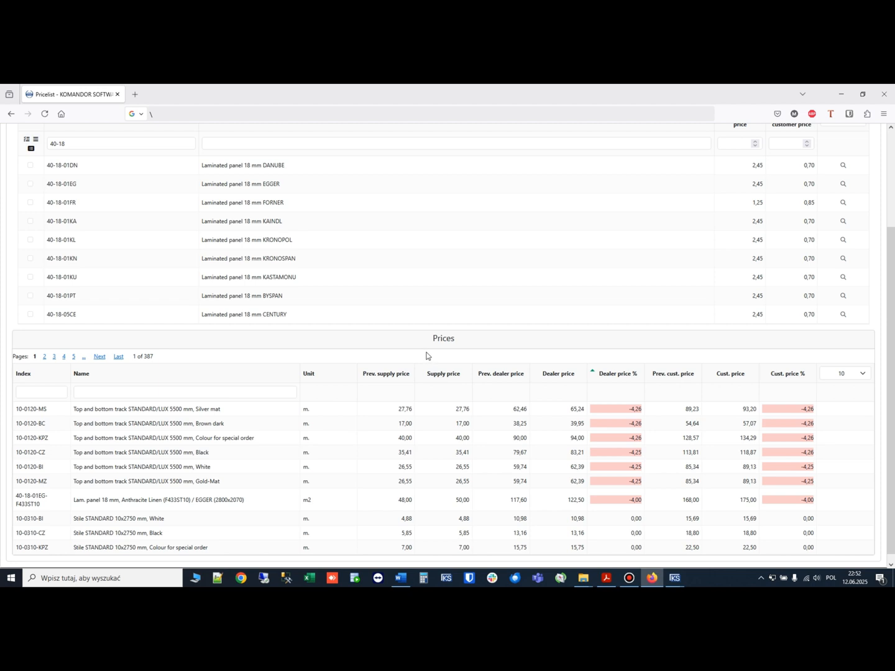
# Go to the operation for creating an XML update version 4
pyautogui.scroll(2, 429, 356)
pyautogui.moveTo(220, 141)
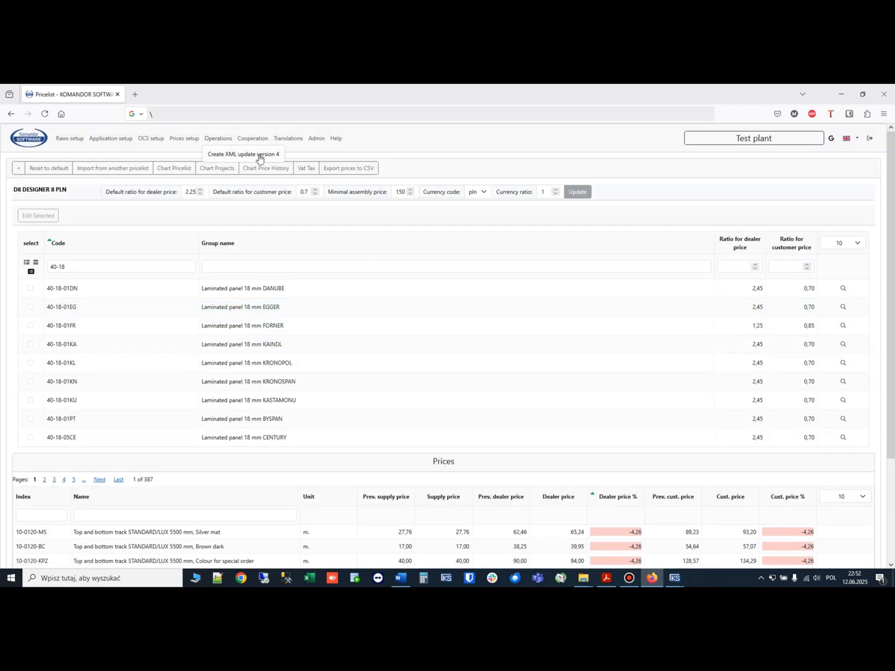